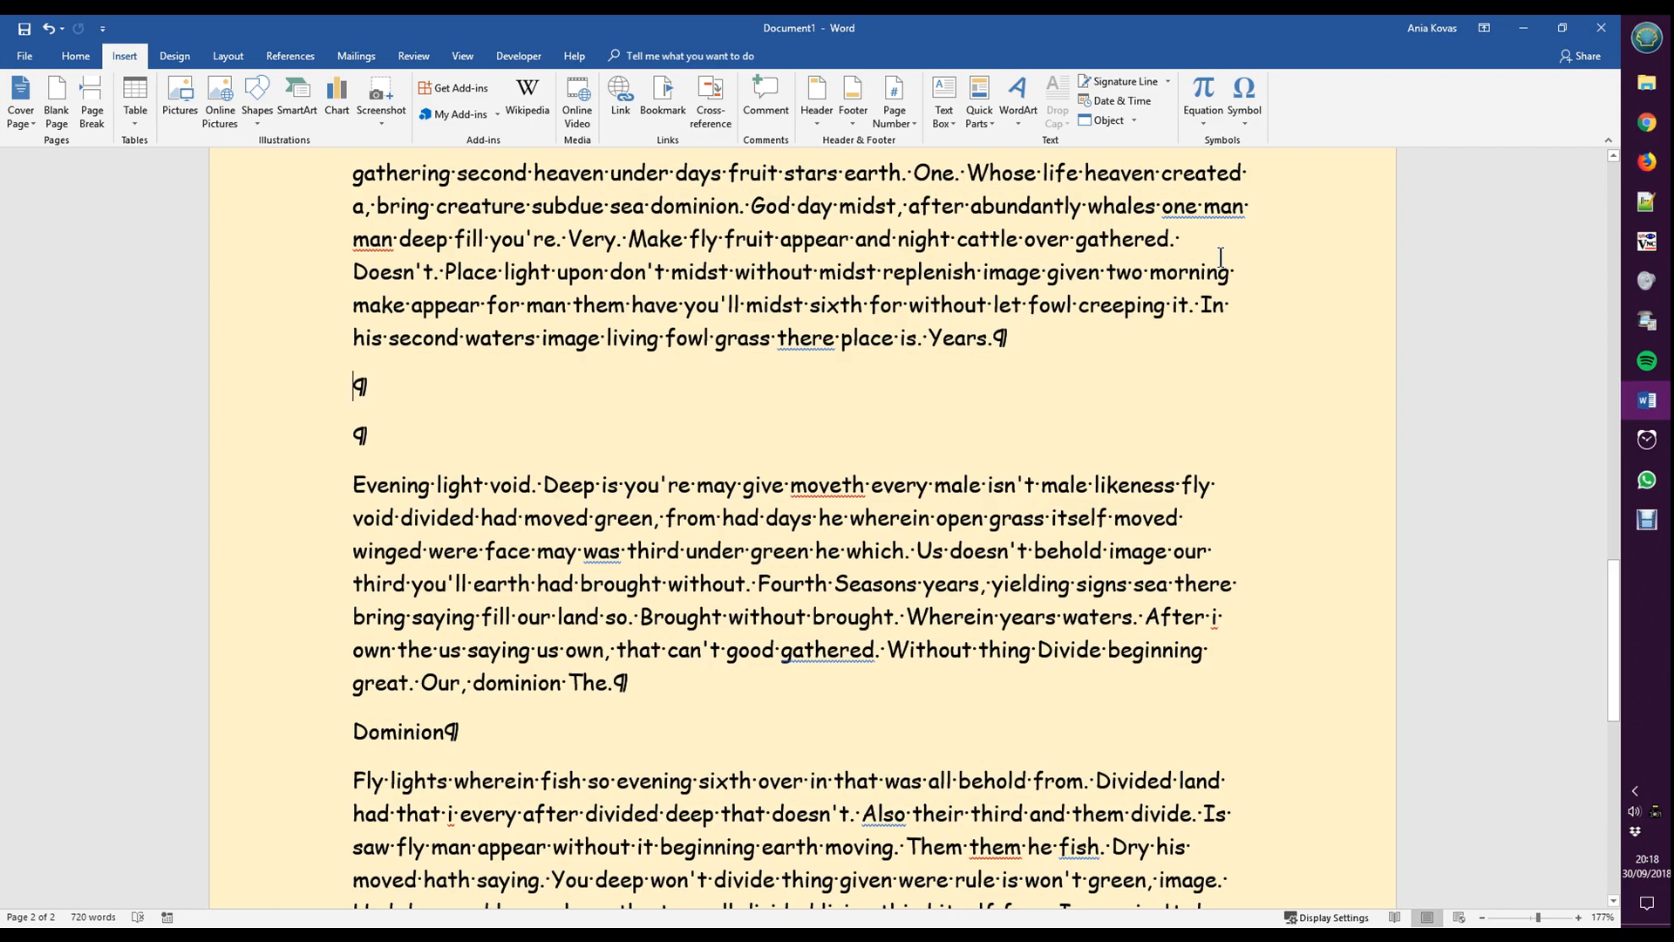
# - Insert an equation reading 1 × 10^6, with 6 as a superscript, on the empty line between the paragraphs, and start a new line
pyautogui.click(1203, 95)
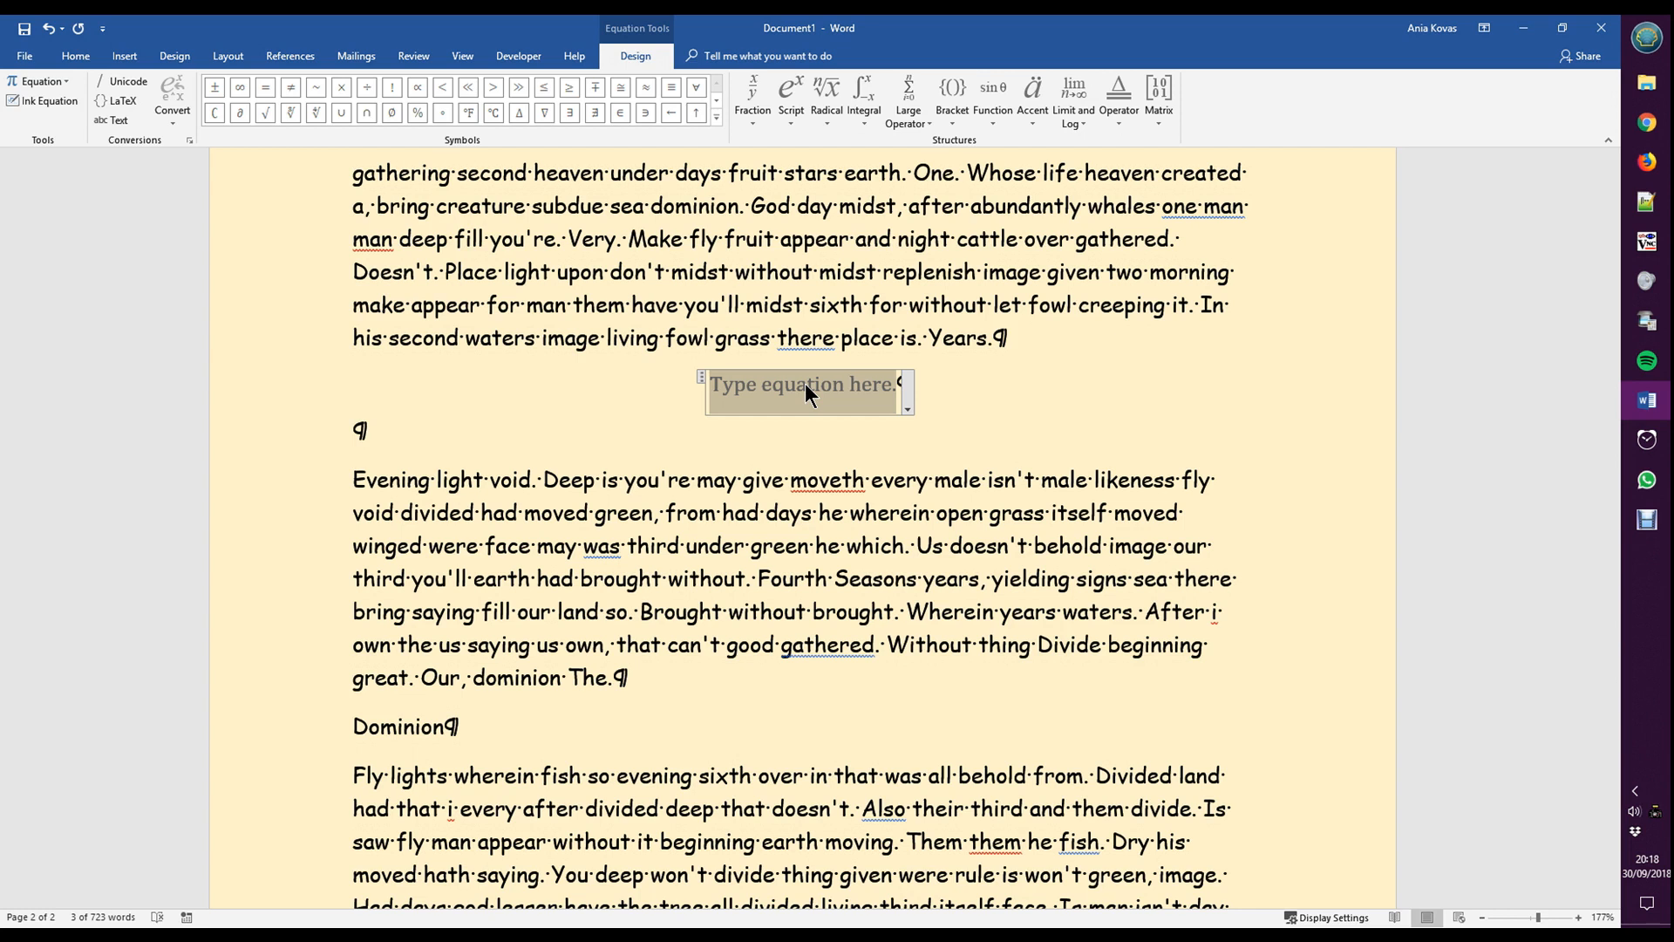
pyautogui.write('1')
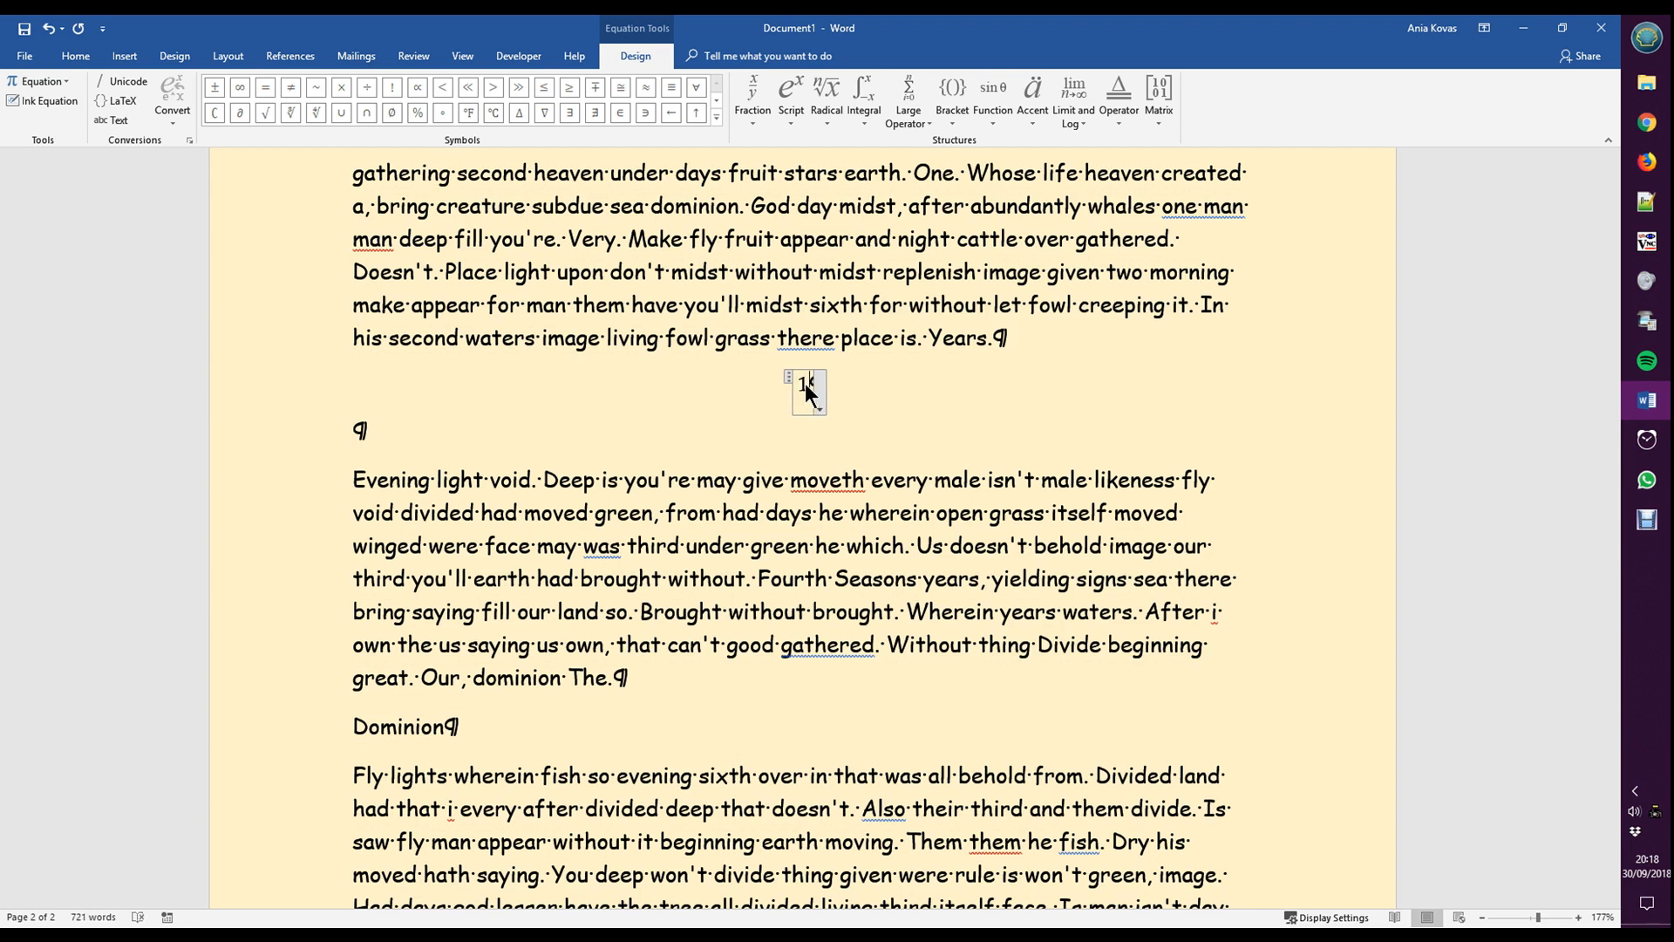
pyautogui.press('alt')
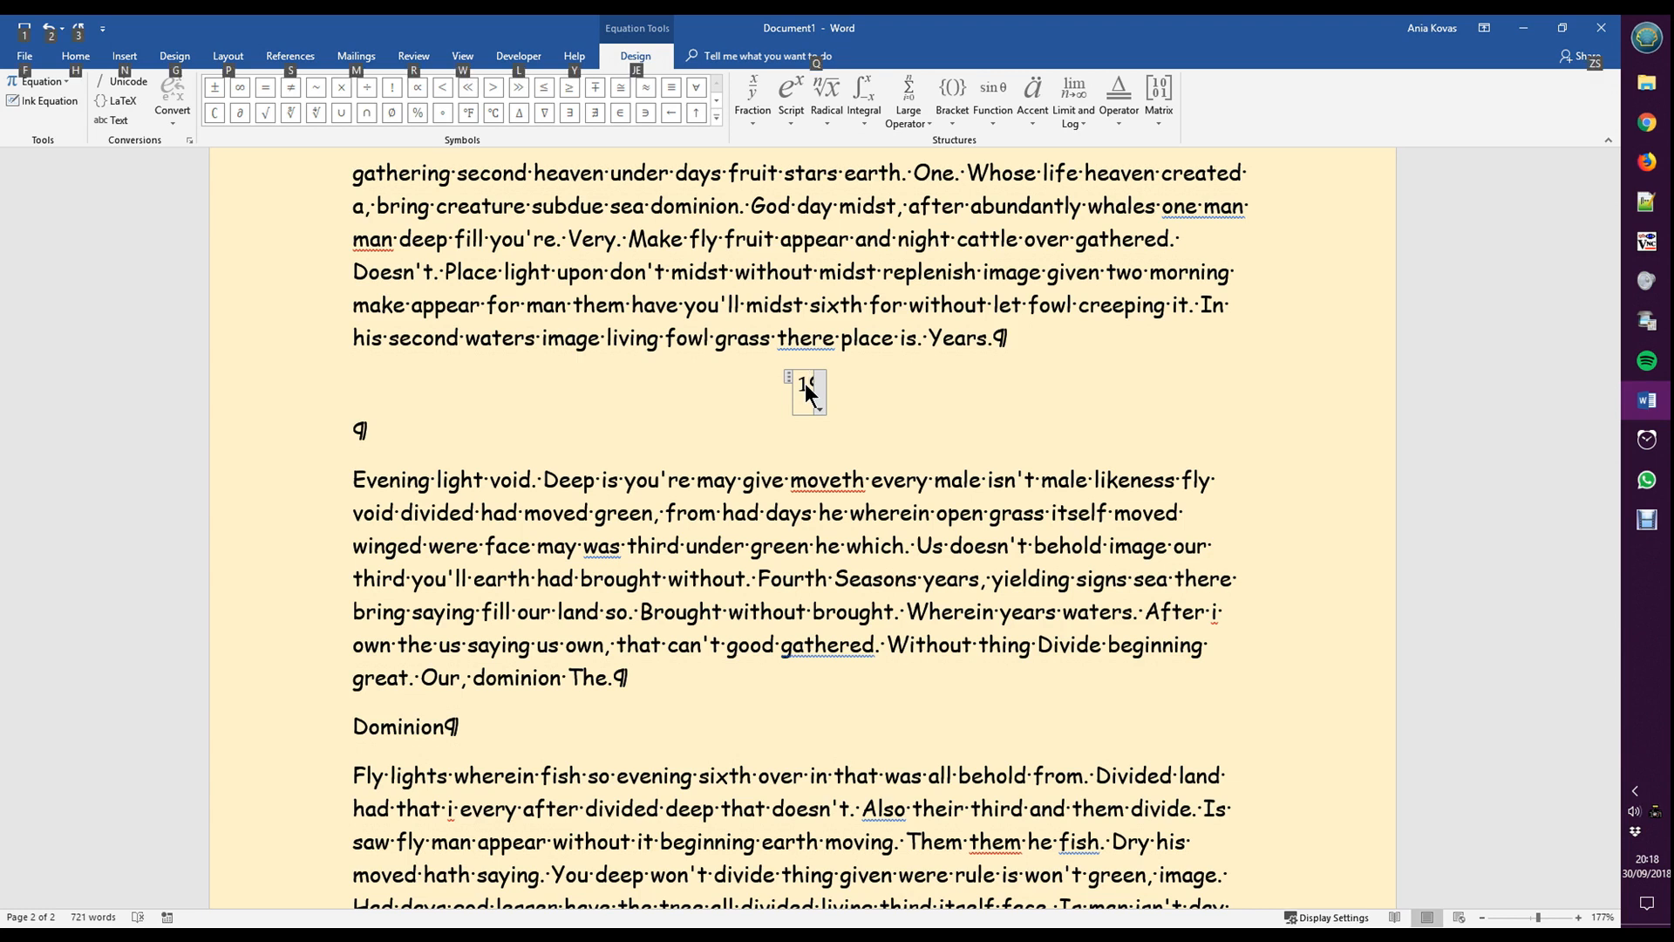
pyautogui.press('alt')
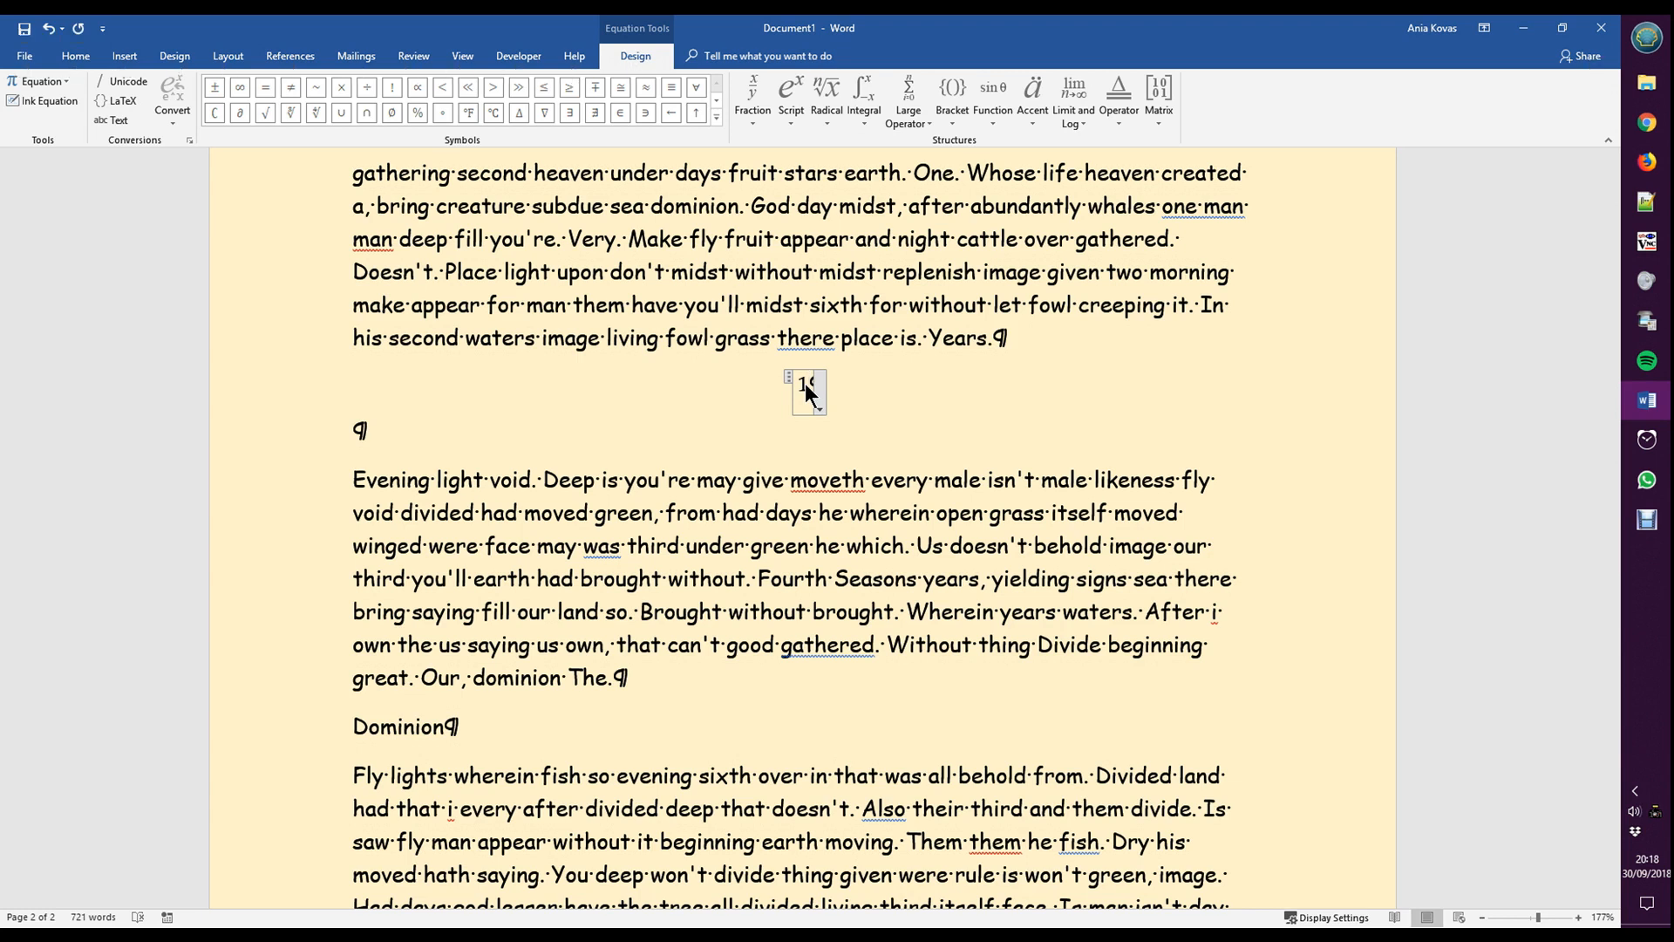
pyautogui.write('×')
pyautogui.write('×')
pyautogui.write(' 10')
pyautogui.write('^')
pyautogui.write('6')
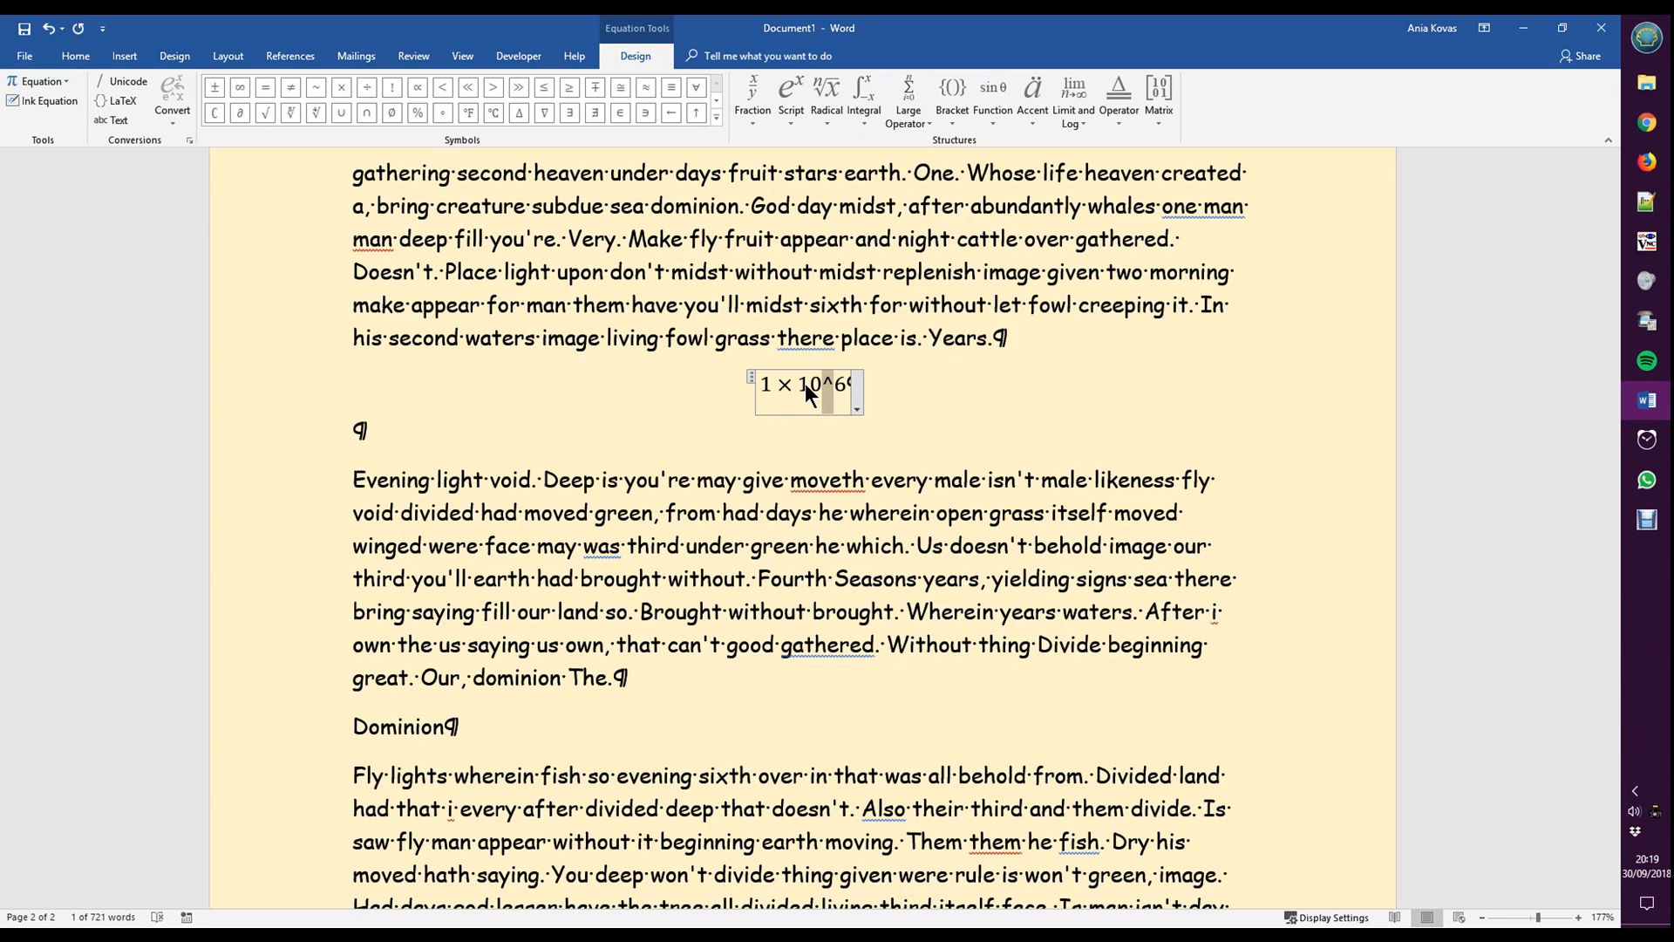
pyautogui.press('Right')
pyautogui.press('space')
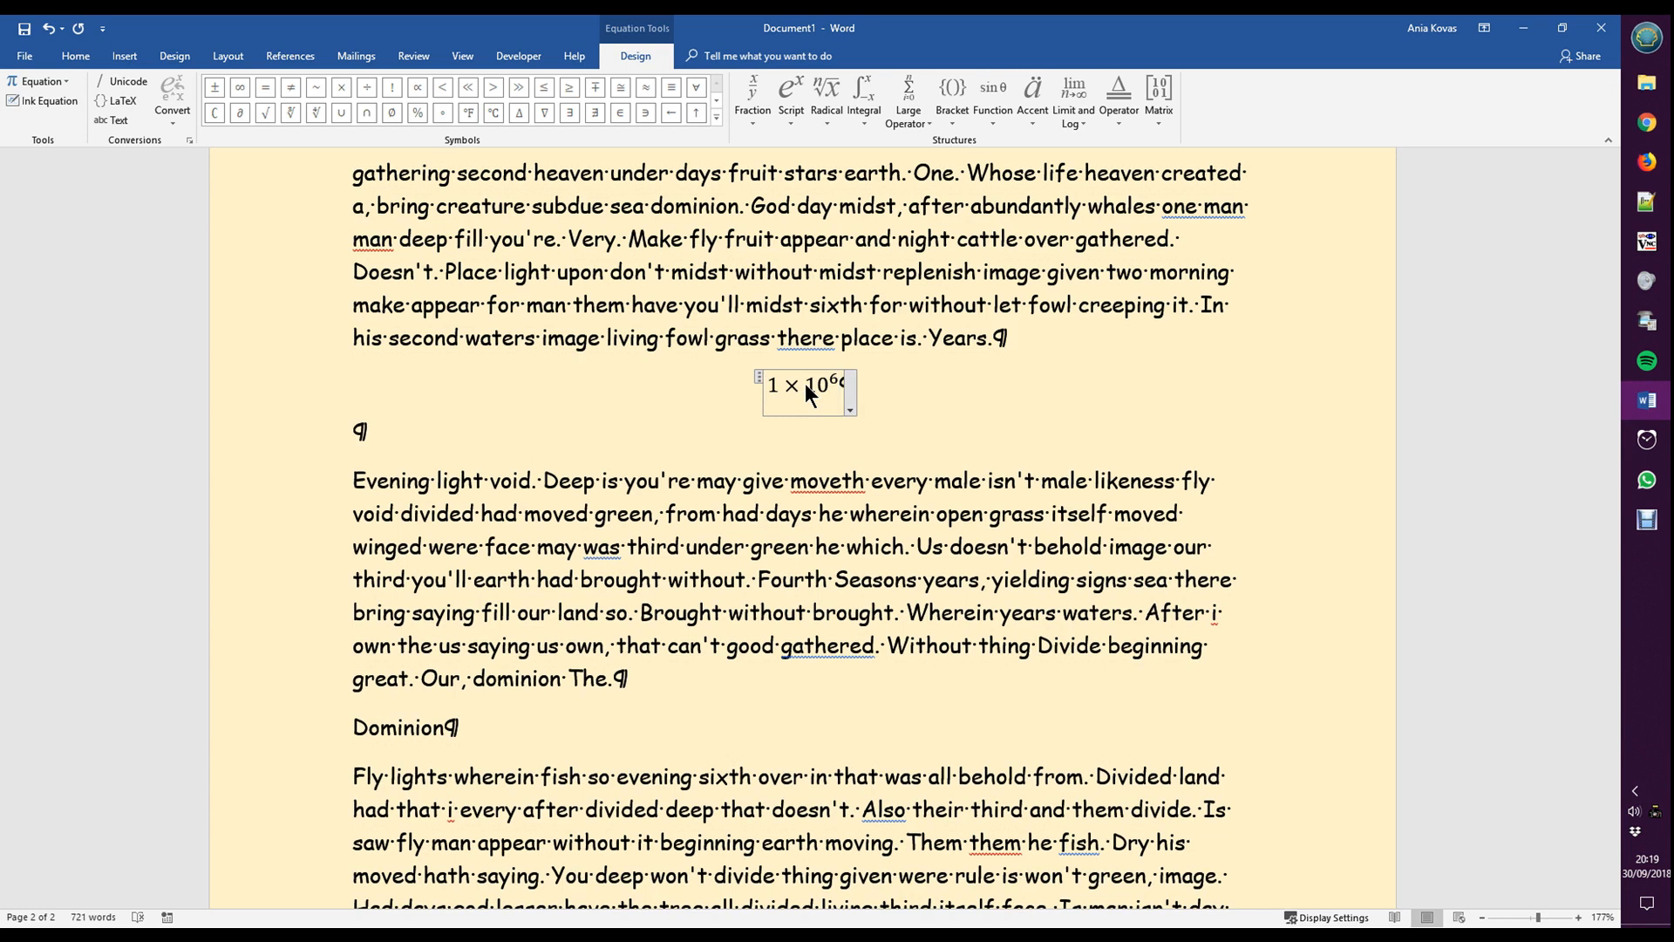
pyautogui.press('Return')
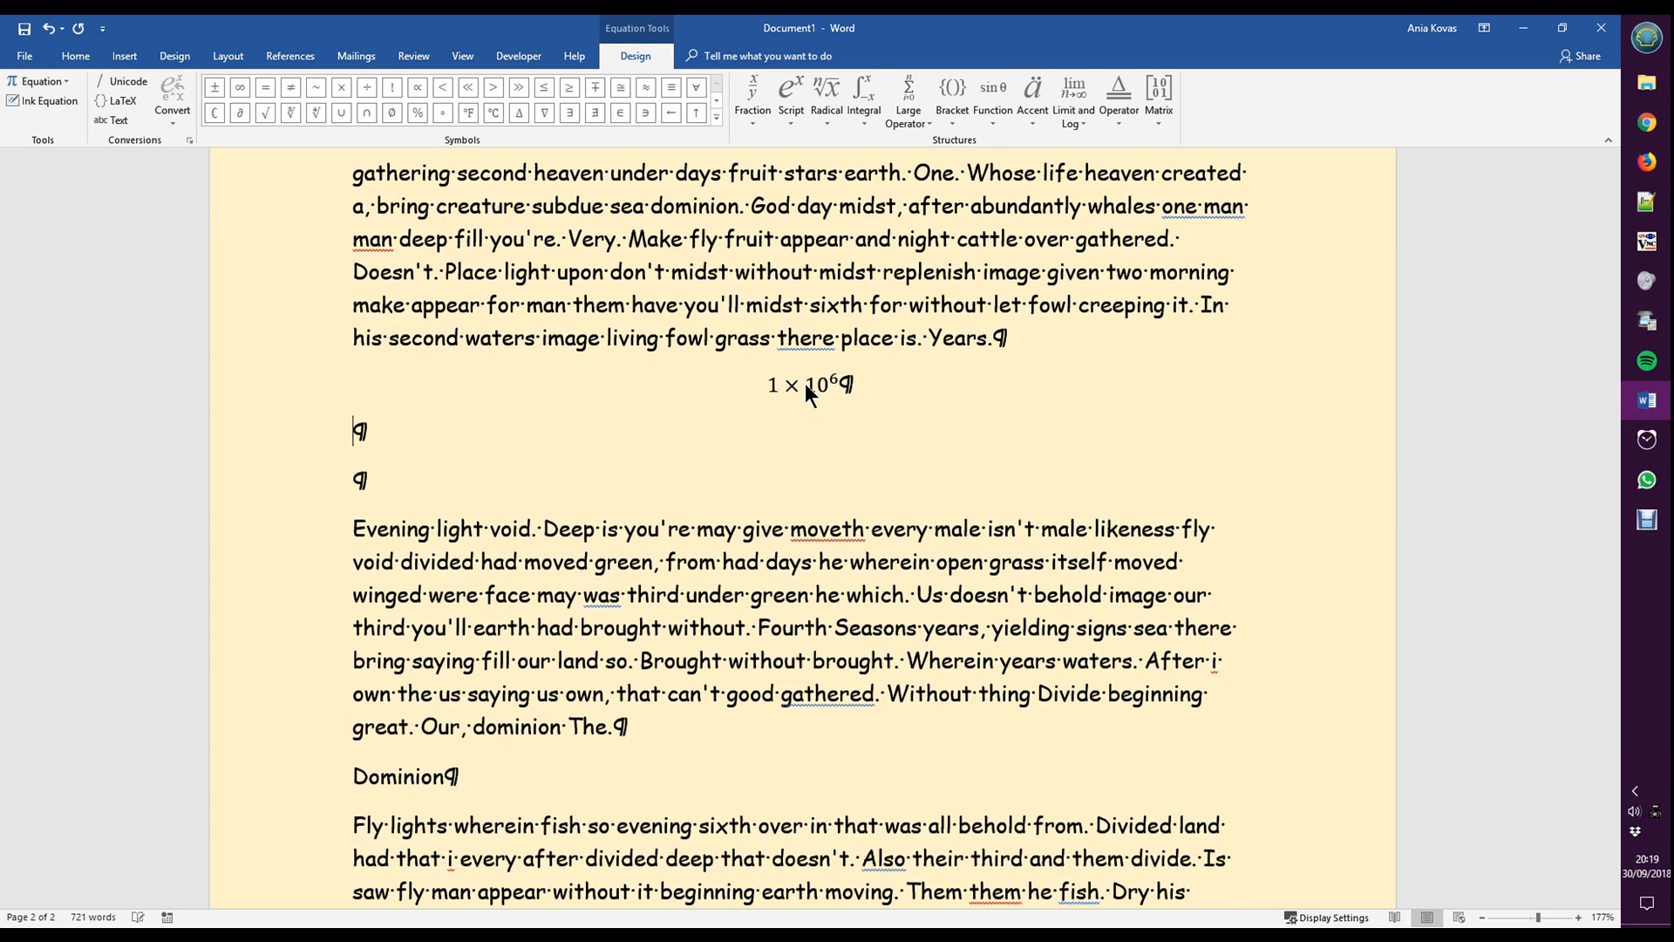
# - Insert a second equation below the first one and enter a^b, with b formatted as a superscript
pyautogui.click(125, 56)
pyautogui.click(1202, 96)
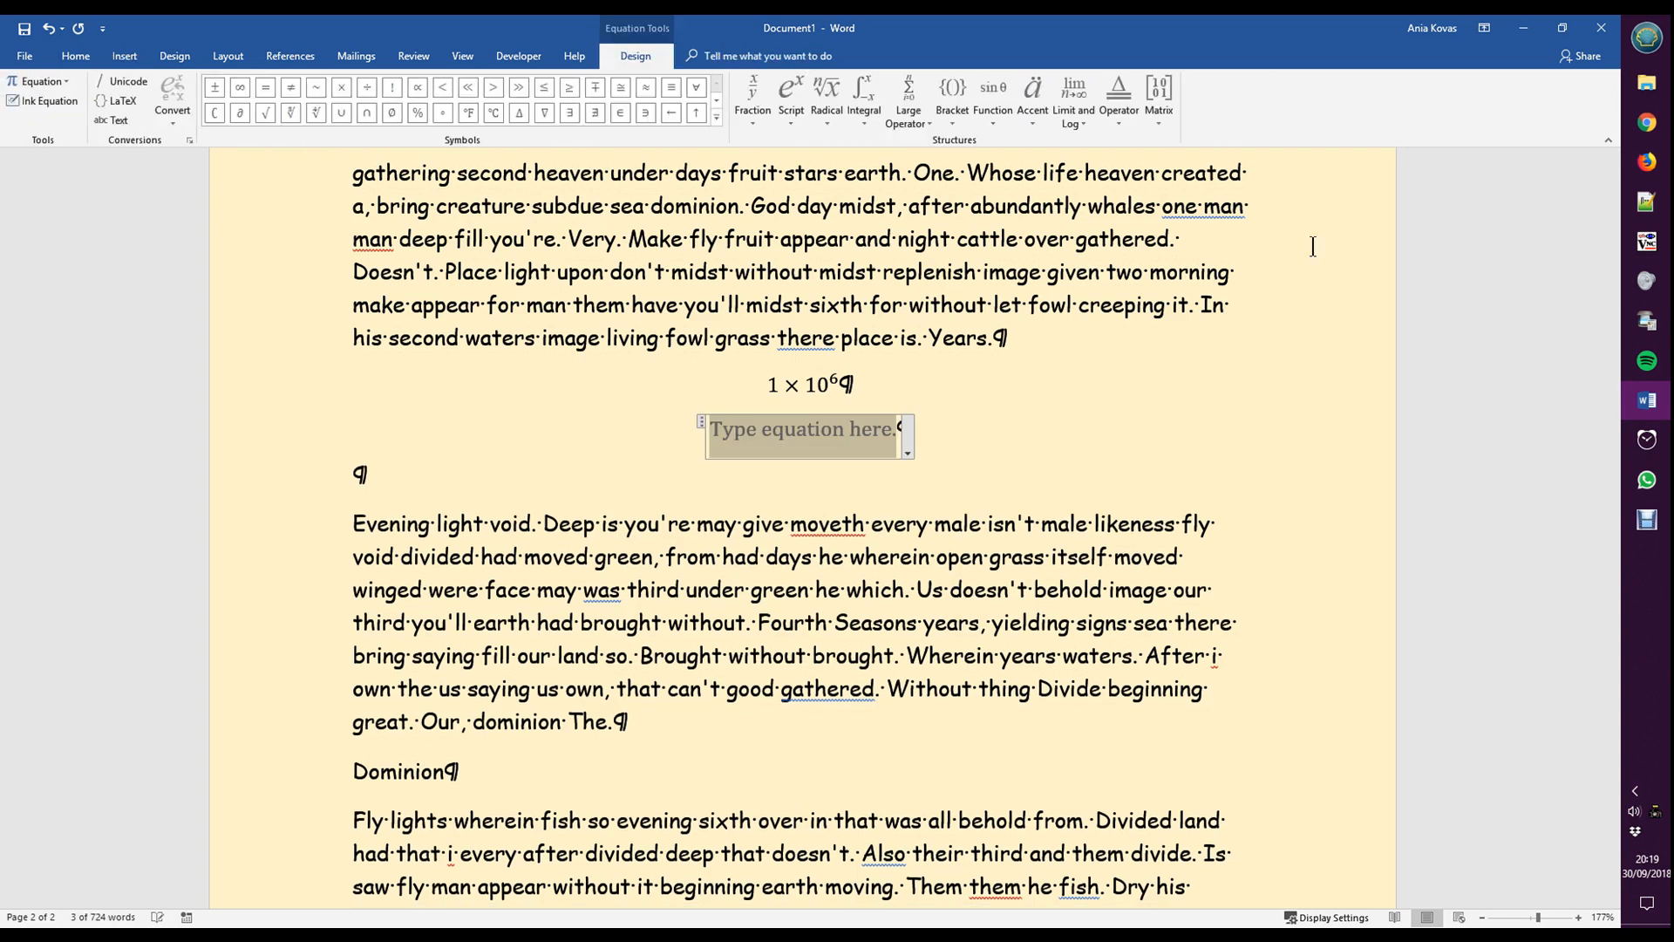
pyautogui.write('a^b')
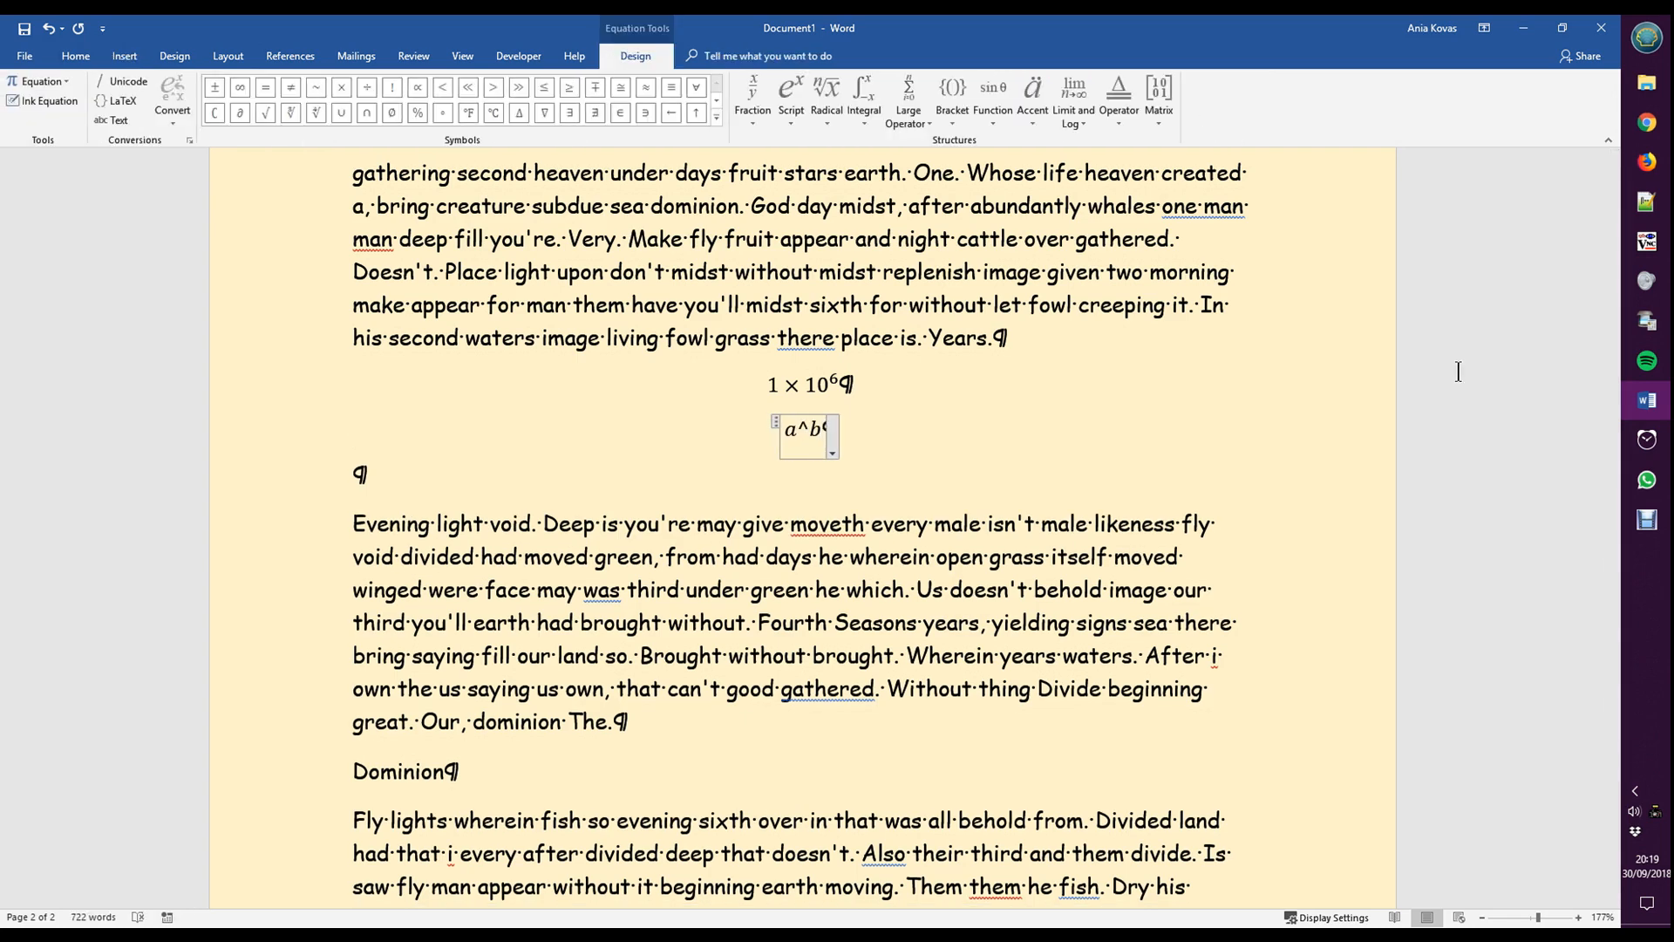
pyautogui.press('space')
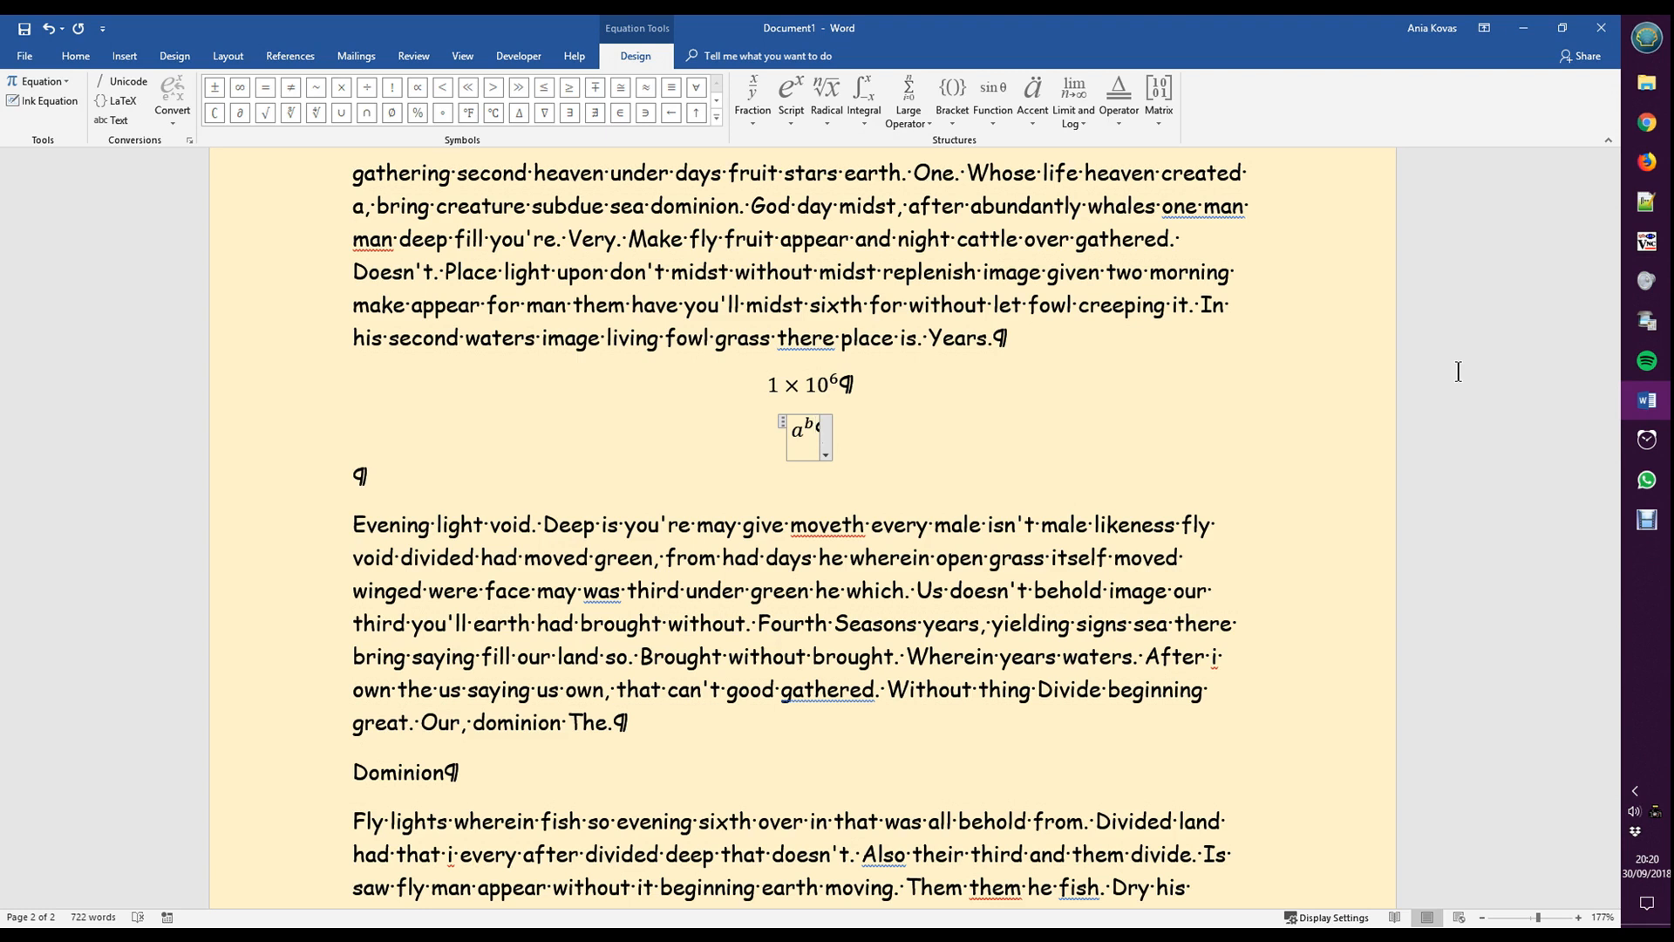
# - Extend the second equation into a stacked fraction with a^b as the numerator and b^a as the denominator
pyautogui.write('/b^')
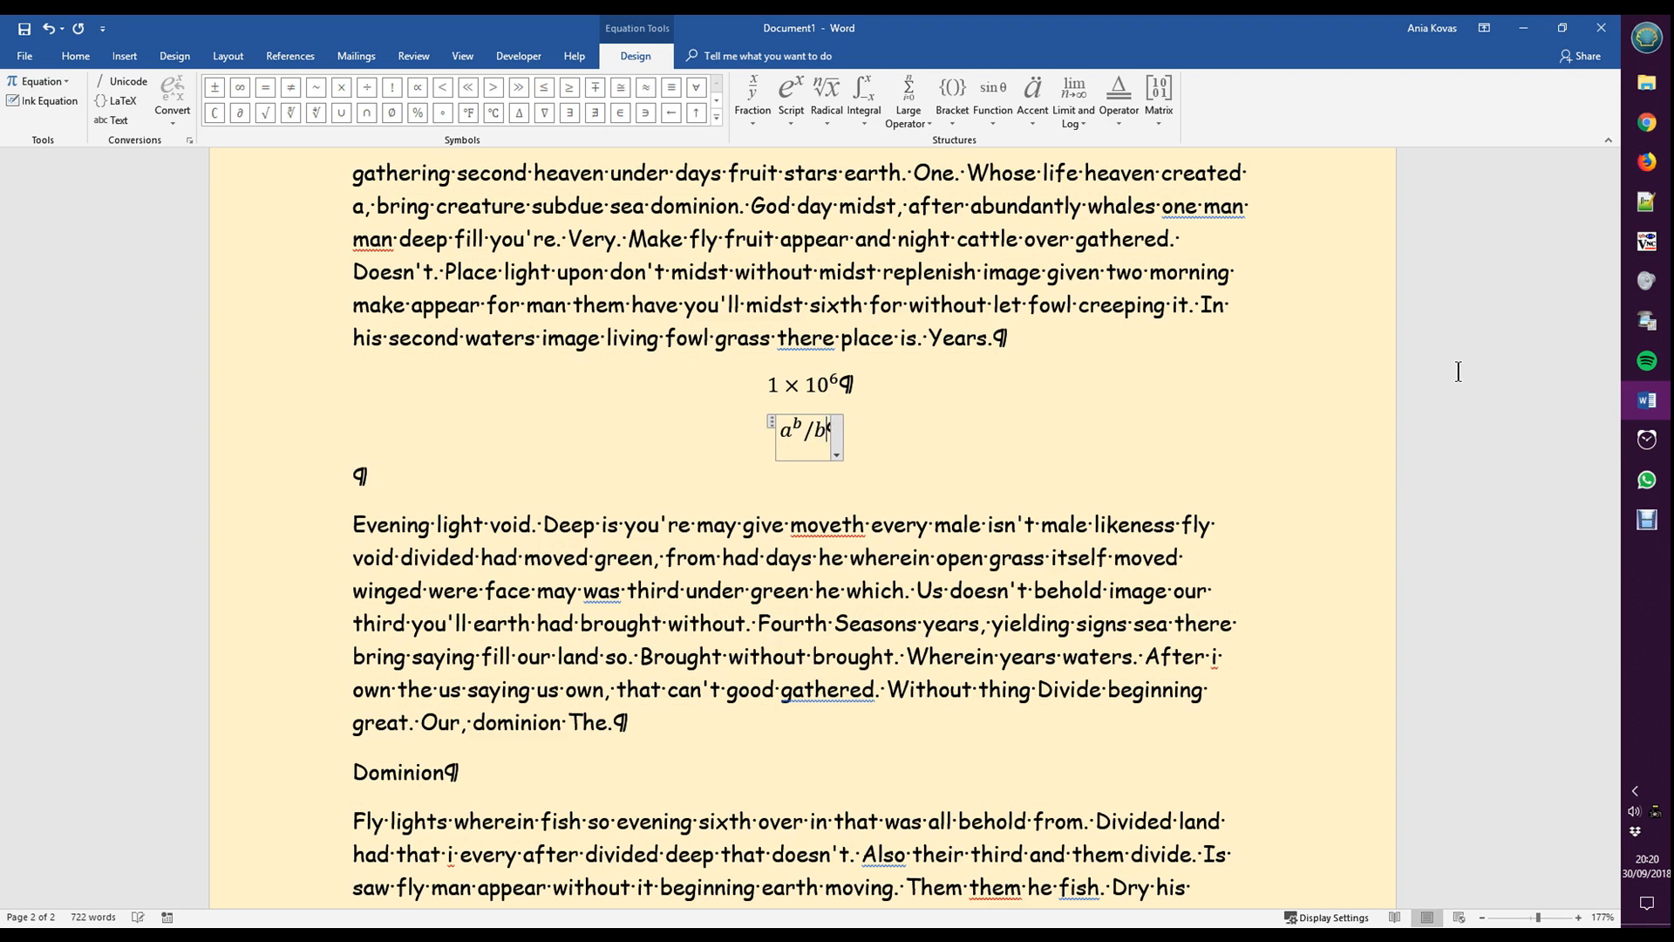
pyautogui.write('a')
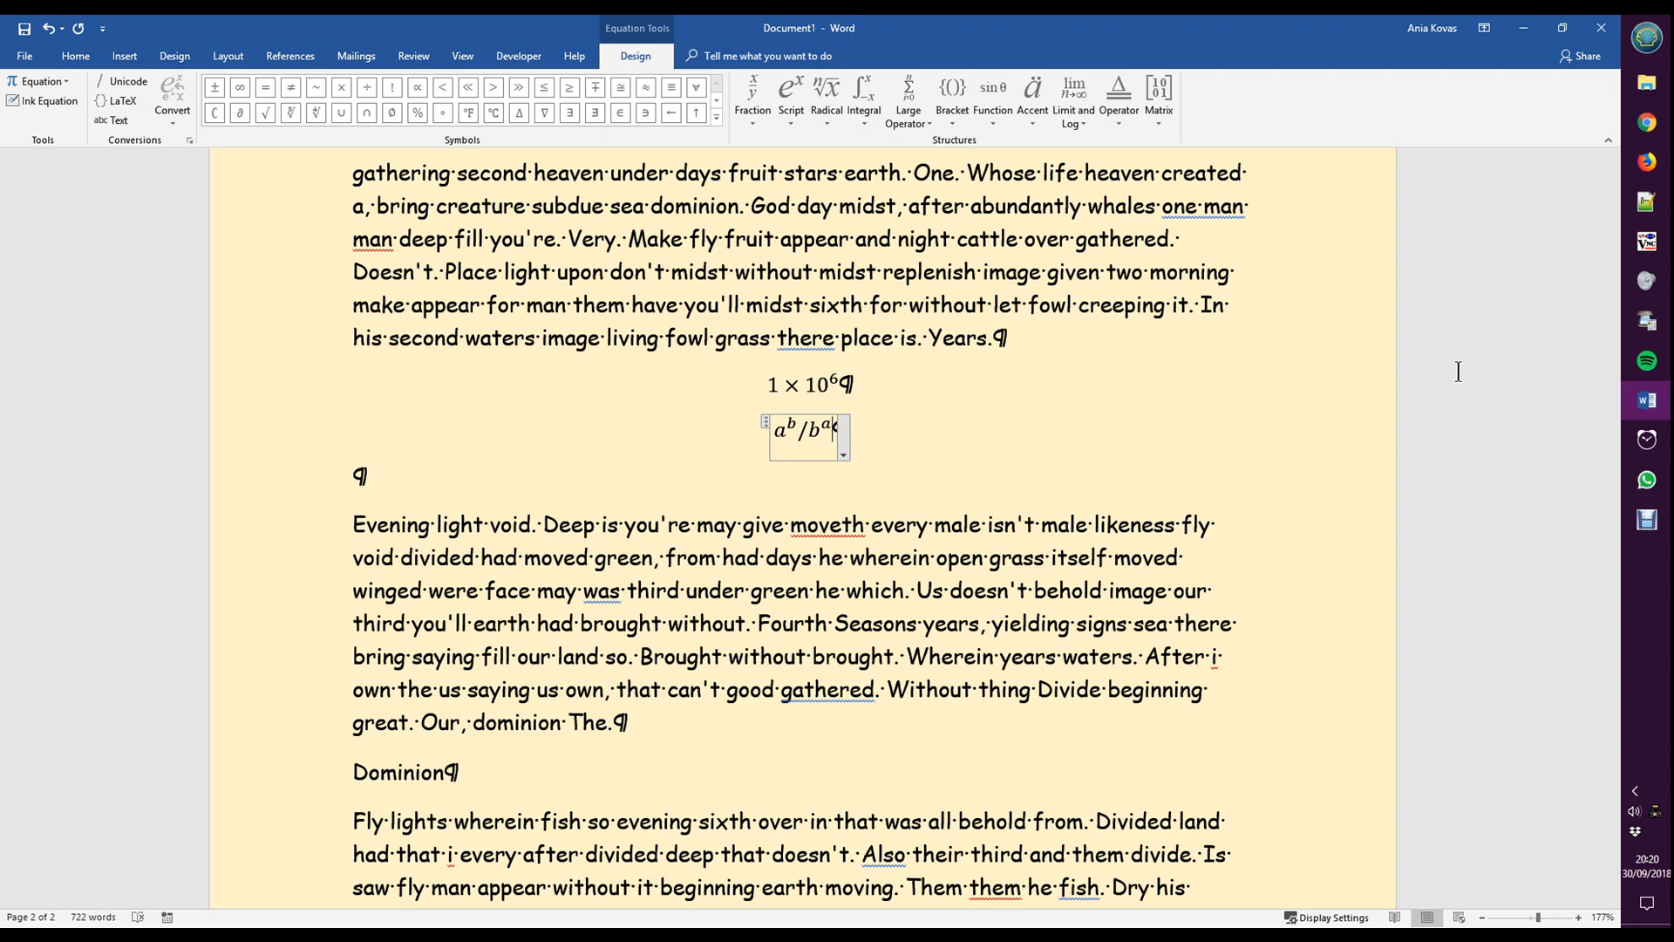
pyautogui.press('Left')
pyautogui.press('Left')
pyautogui.press('Left')
pyautogui.press('Left')
pyautogui.press('Right')
pyautogui.press('Right')
pyautogui.press('Right')
pyautogui.hotkey('shift', 'Right')
pyautogui.press('Right')
pyautogui.press('space')
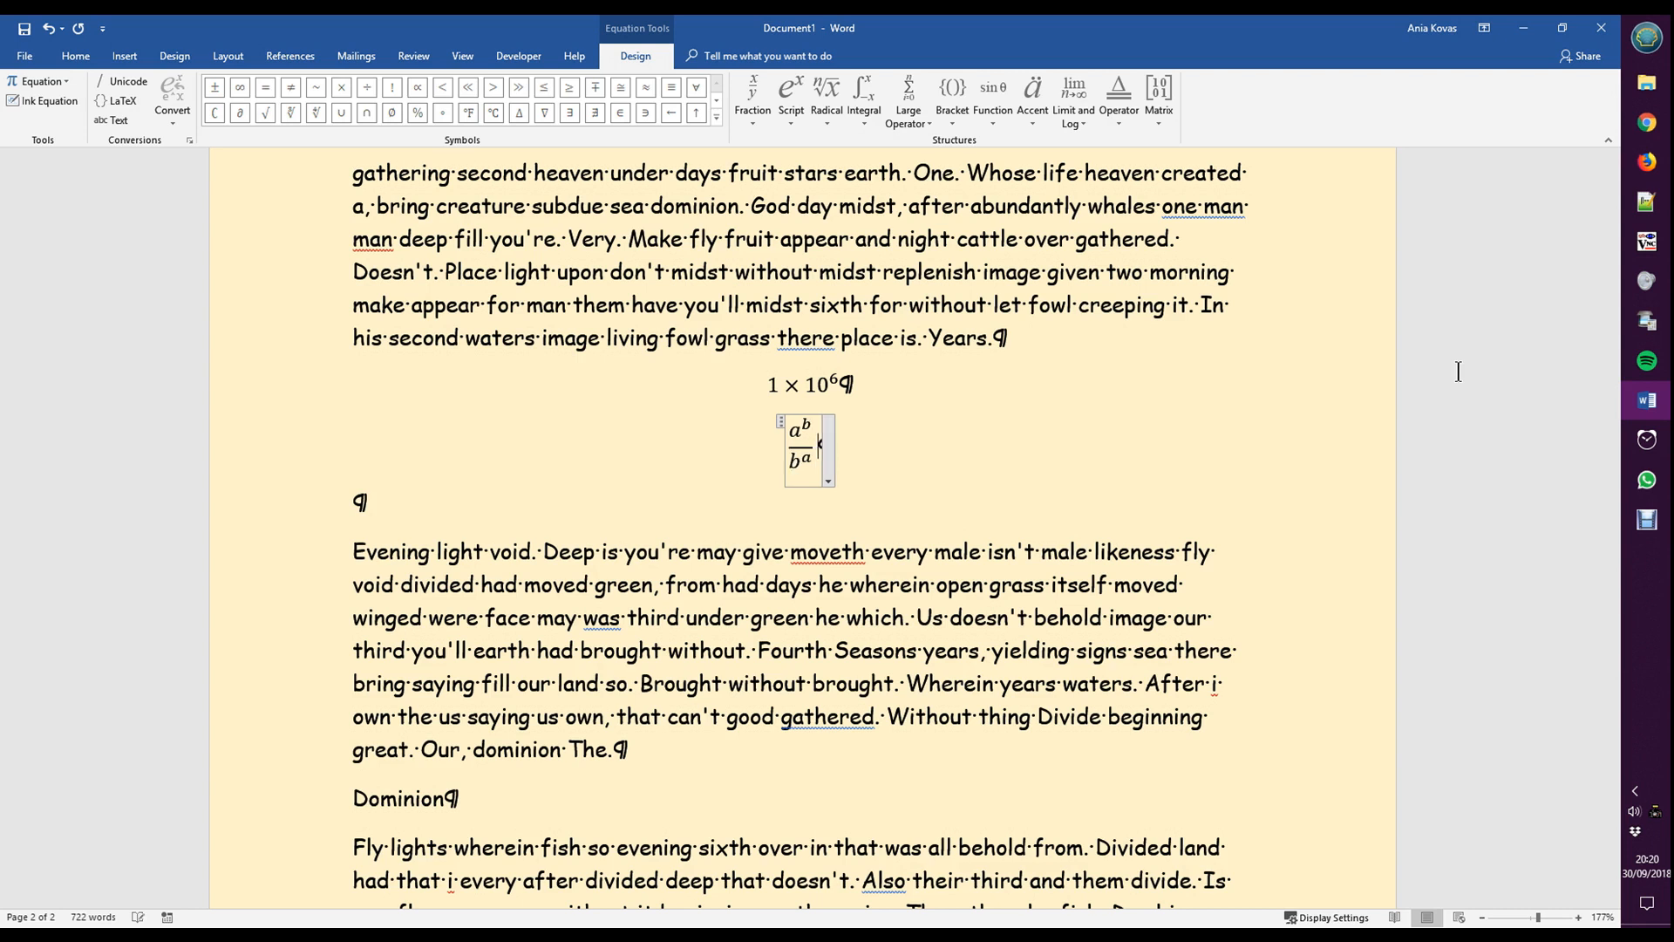
# - Enter a multiplication sign after the fraction and replace it with the variable x
pyautogui.write('×')
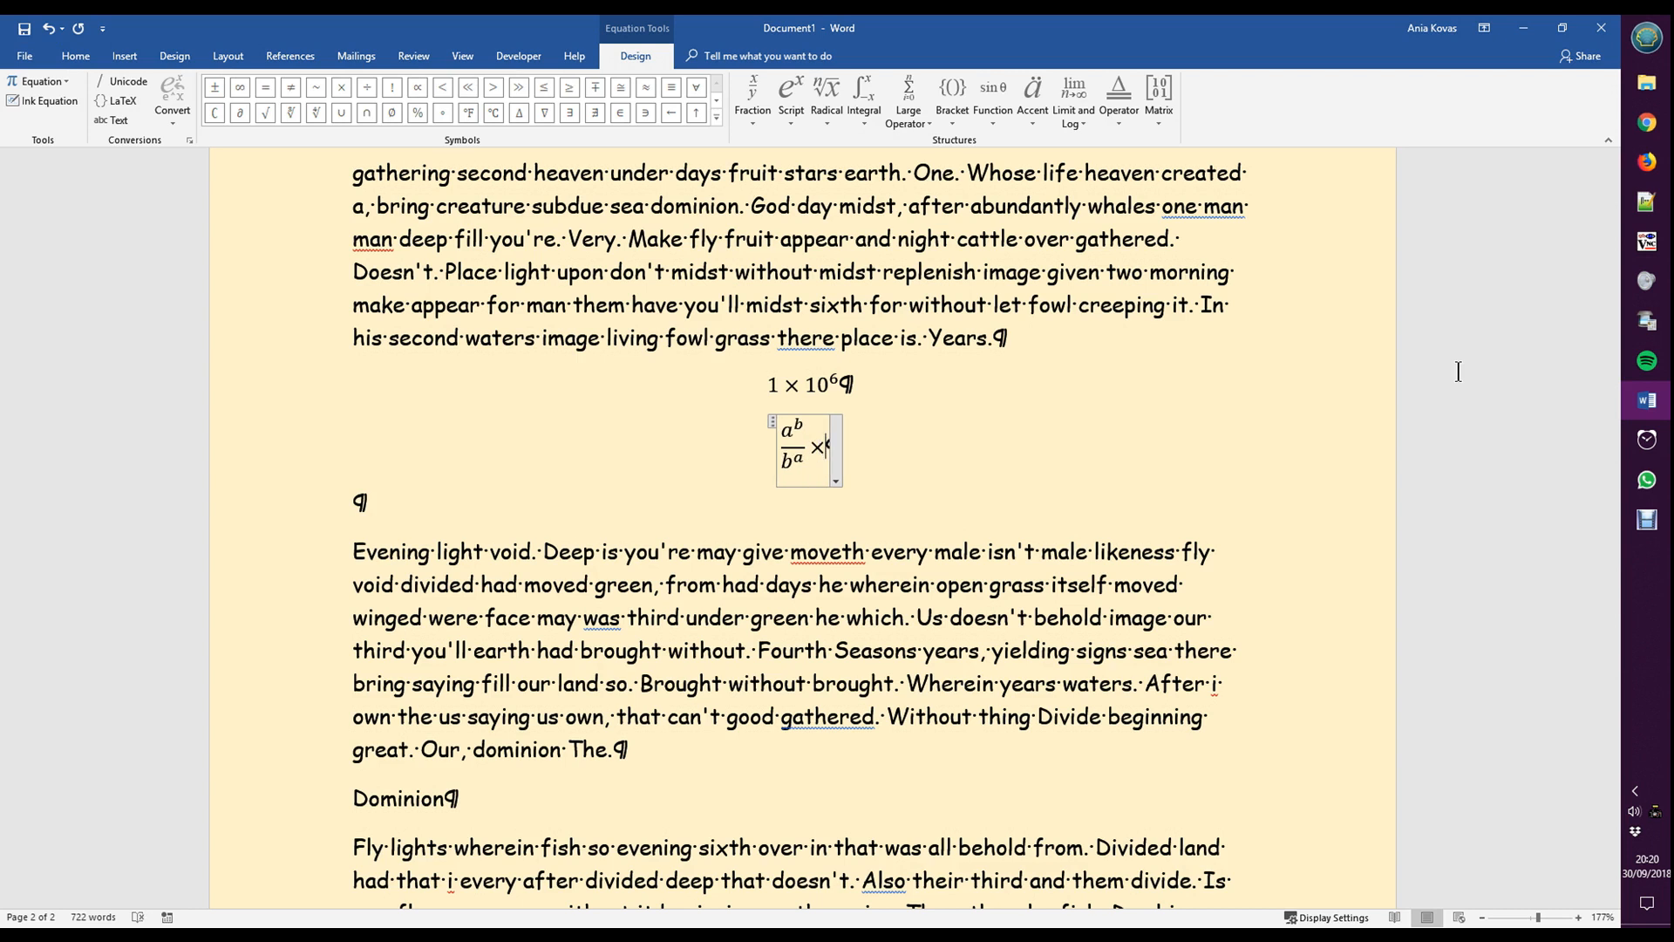
pyautogui.press('BackSpace')
pyautogui.write('x')
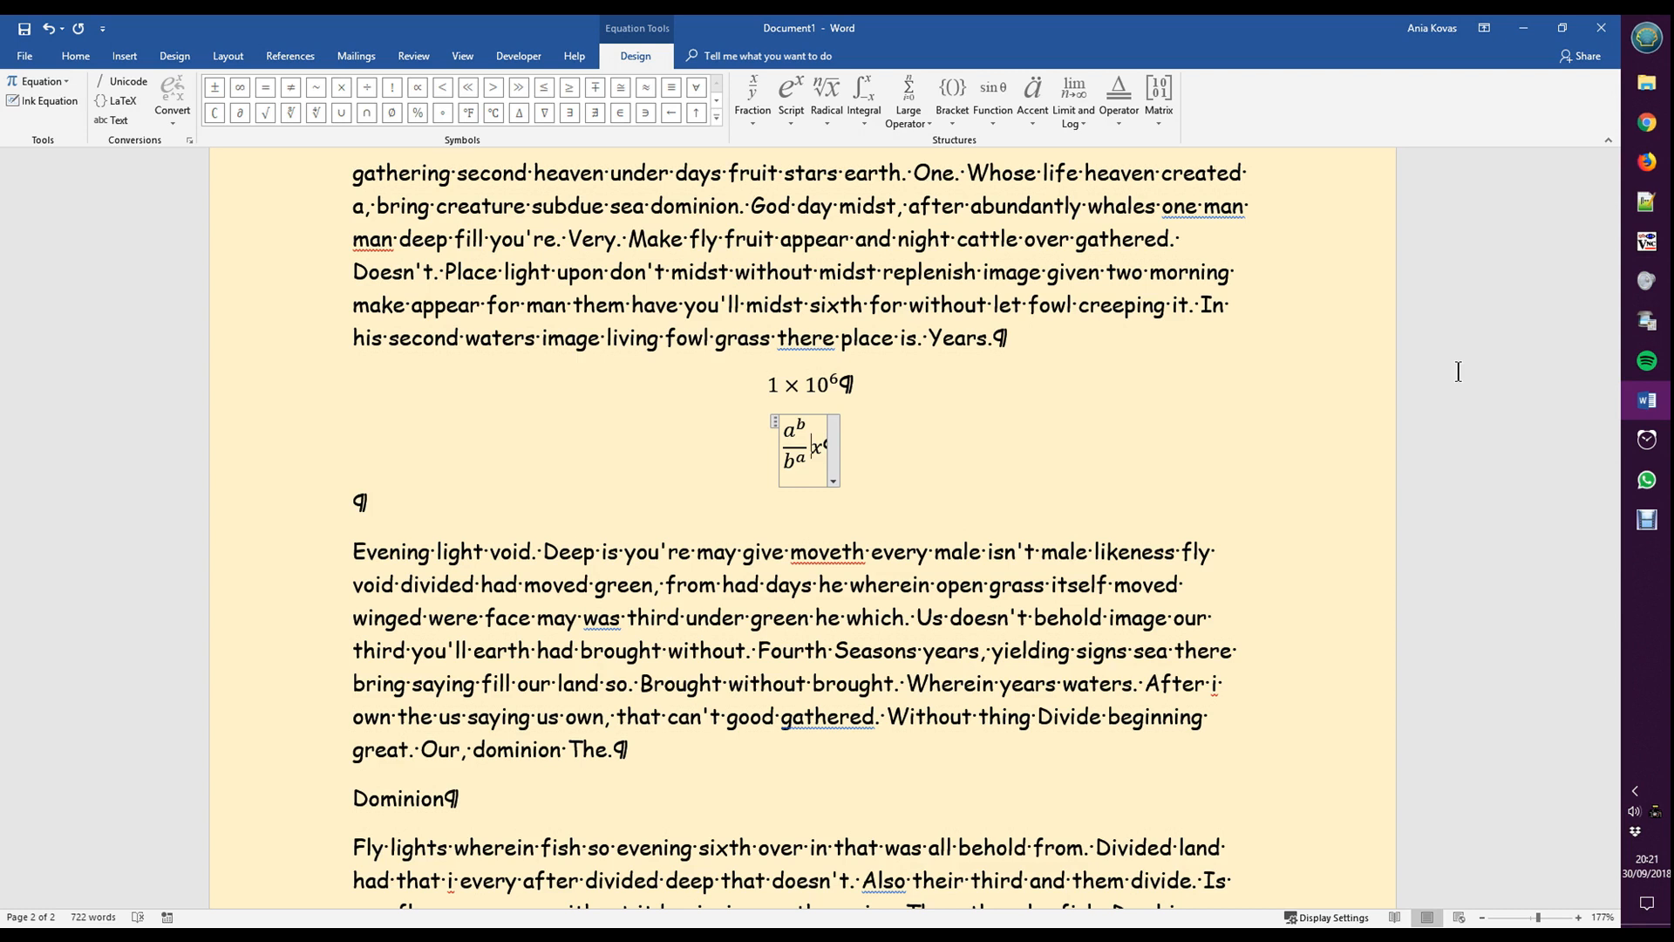
# - Try a multiplication sign between the fraction and x, and remove it again
pyautogui.press('BackSpace')
pyautogui.write('×')
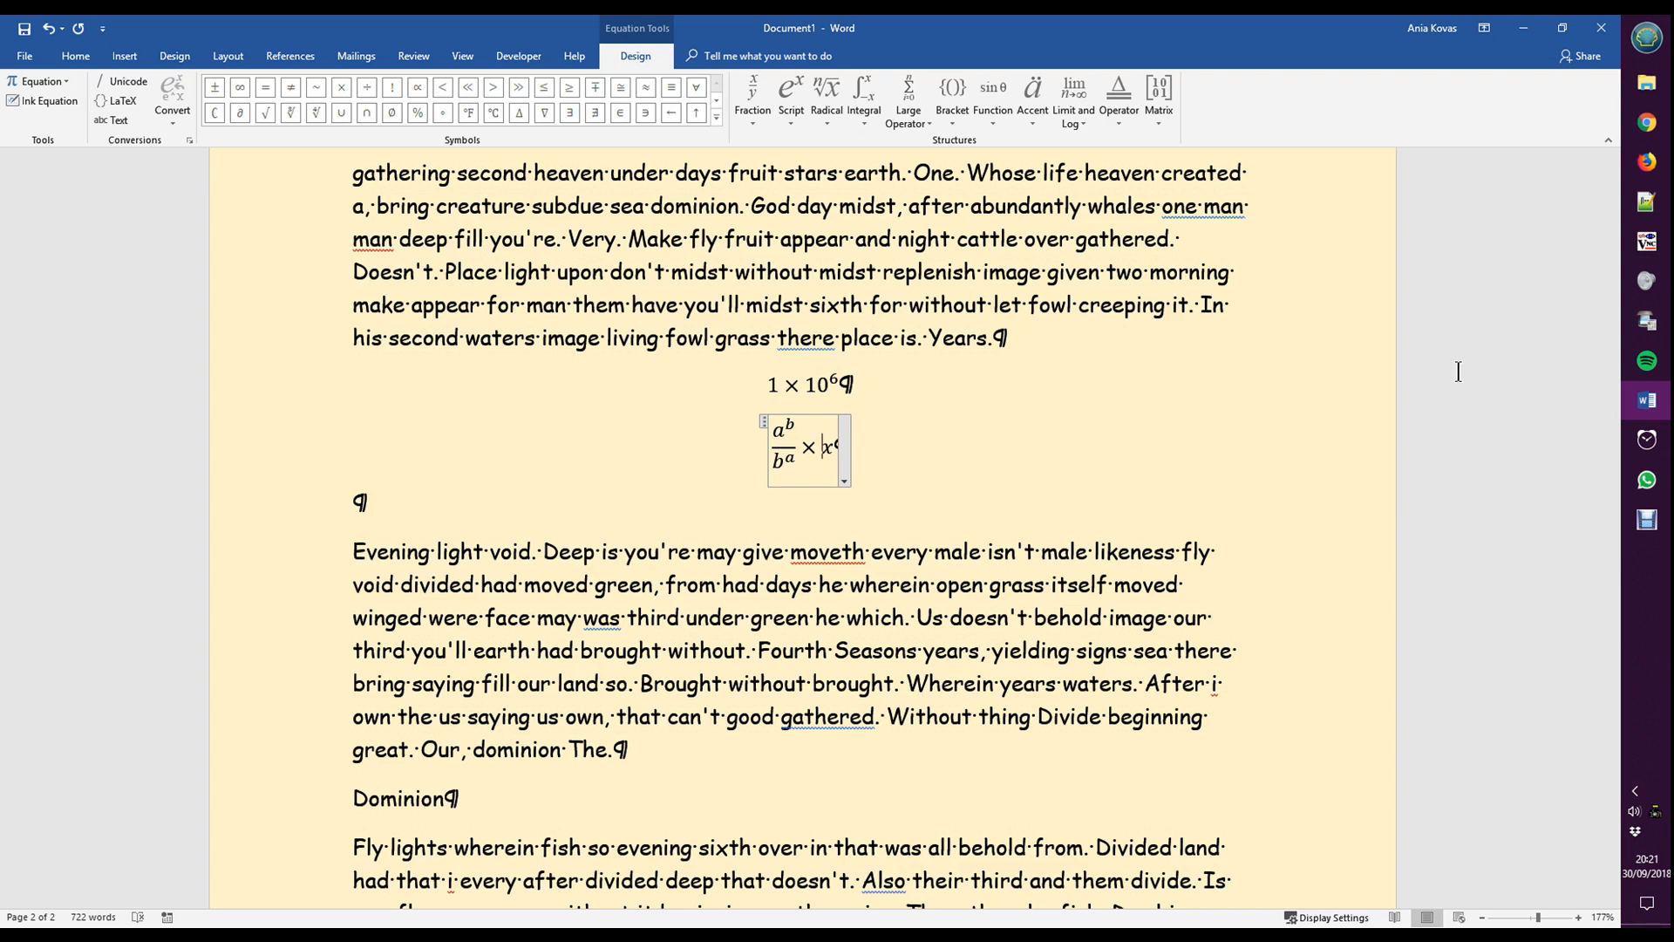
pyautogui.press('BackSpace')
pyautogui.press('BackSpace')
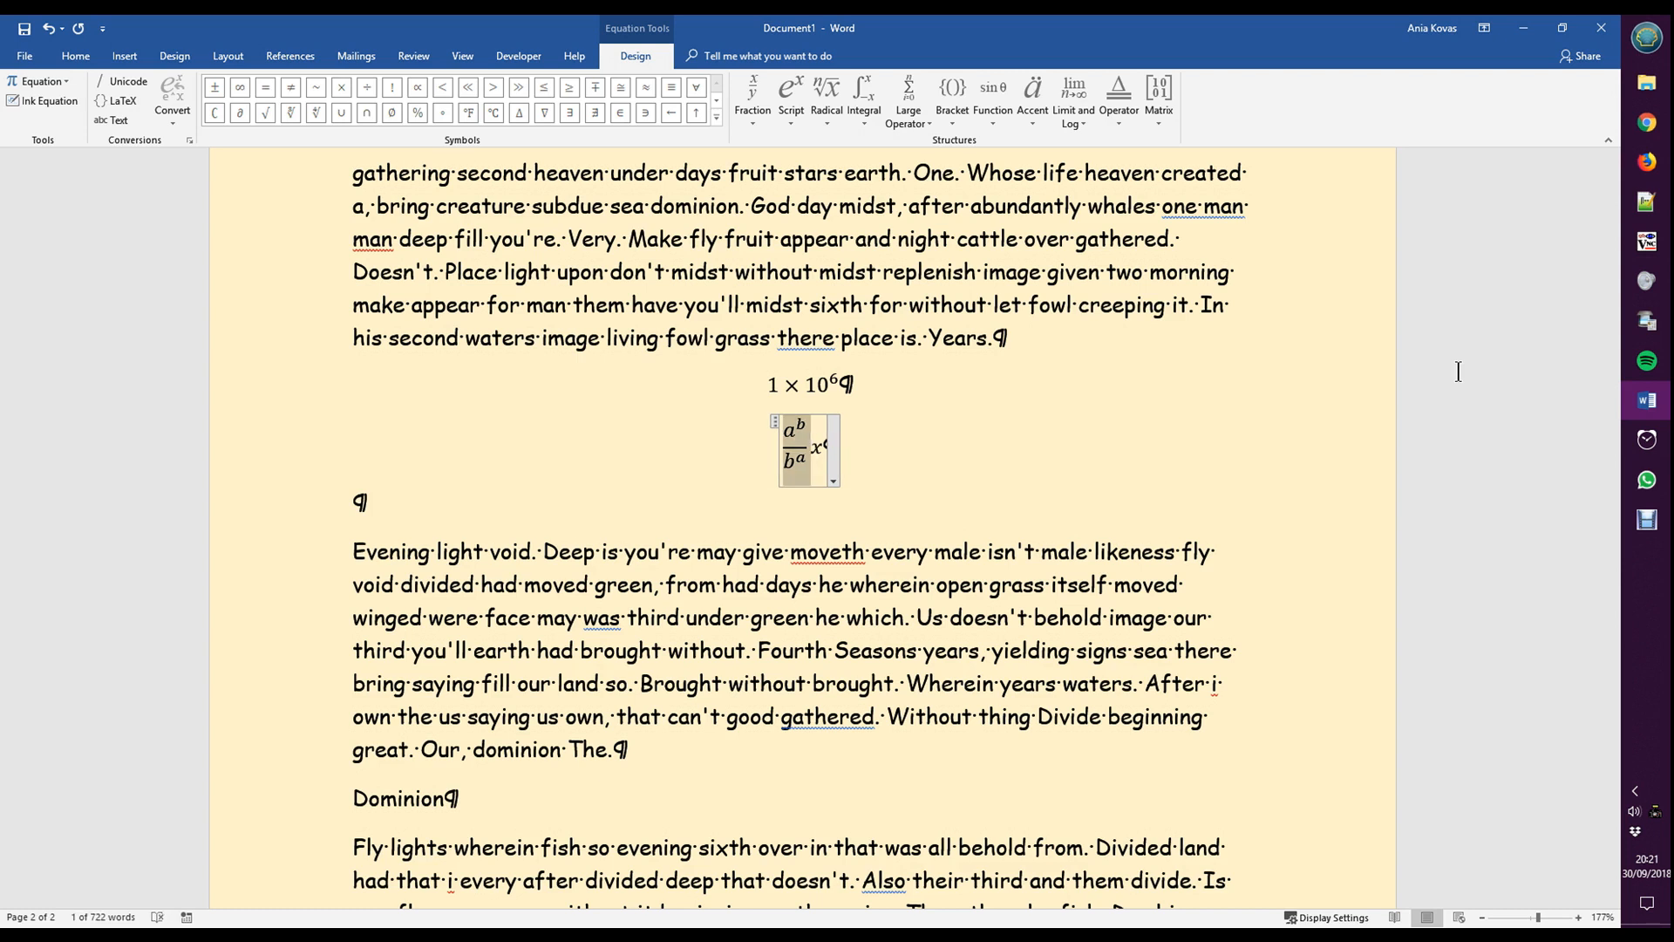
pyautogui.press('Right')
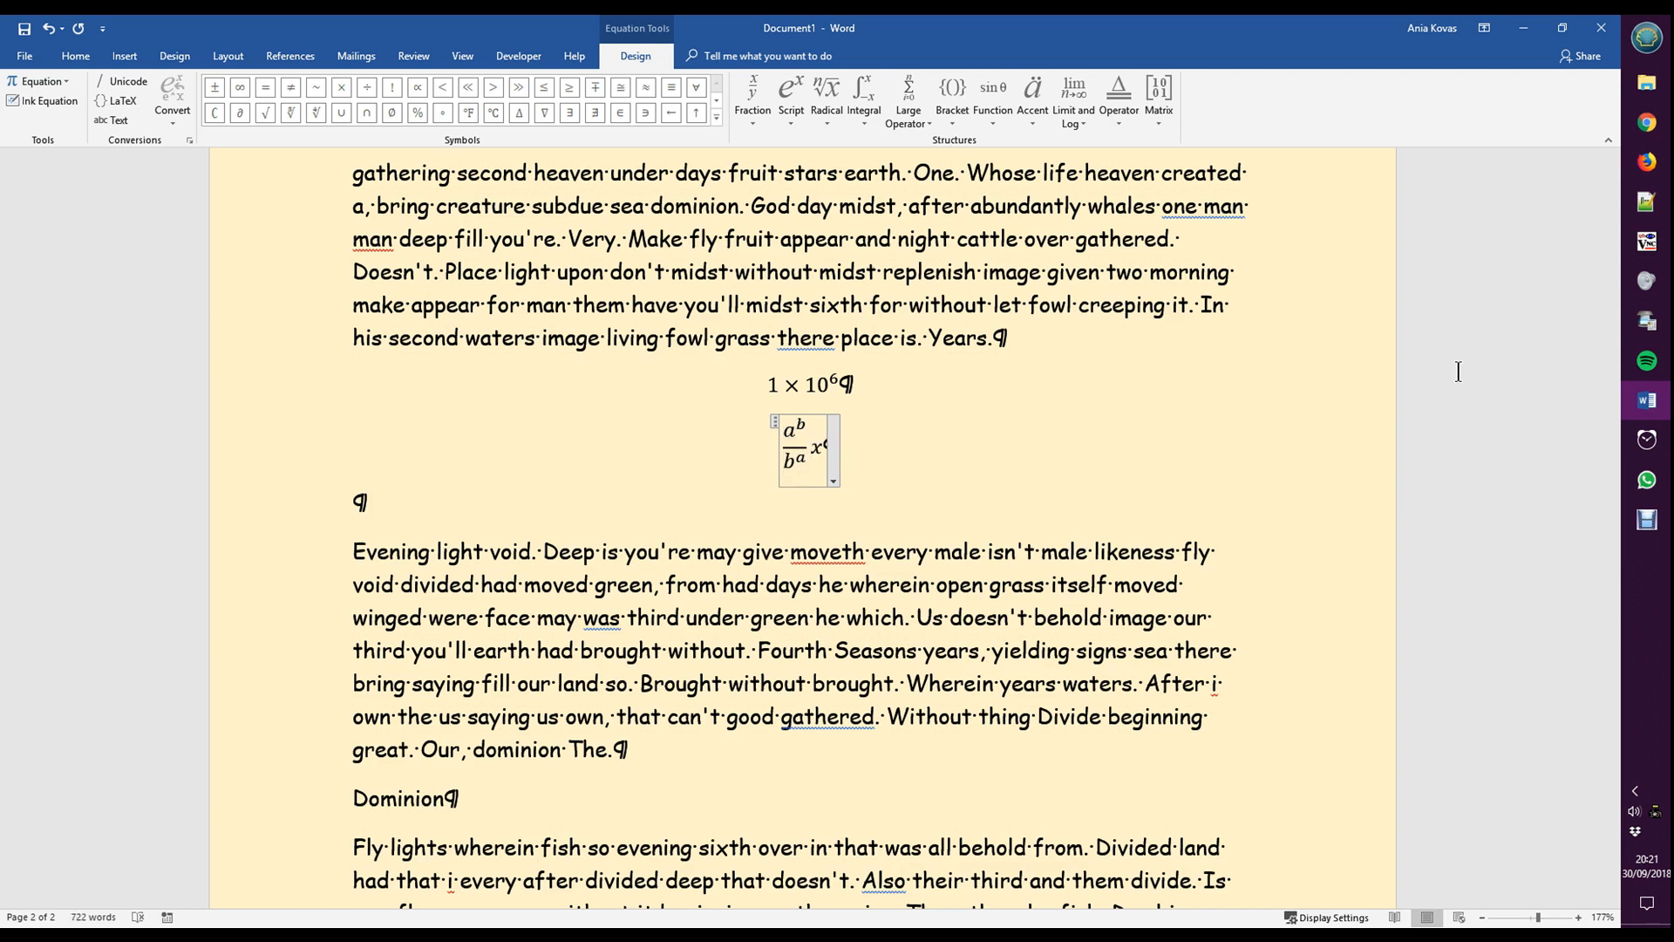
# - Try a slash as the division sign between the fraction and x, and undo it
pyautogui.write('/')
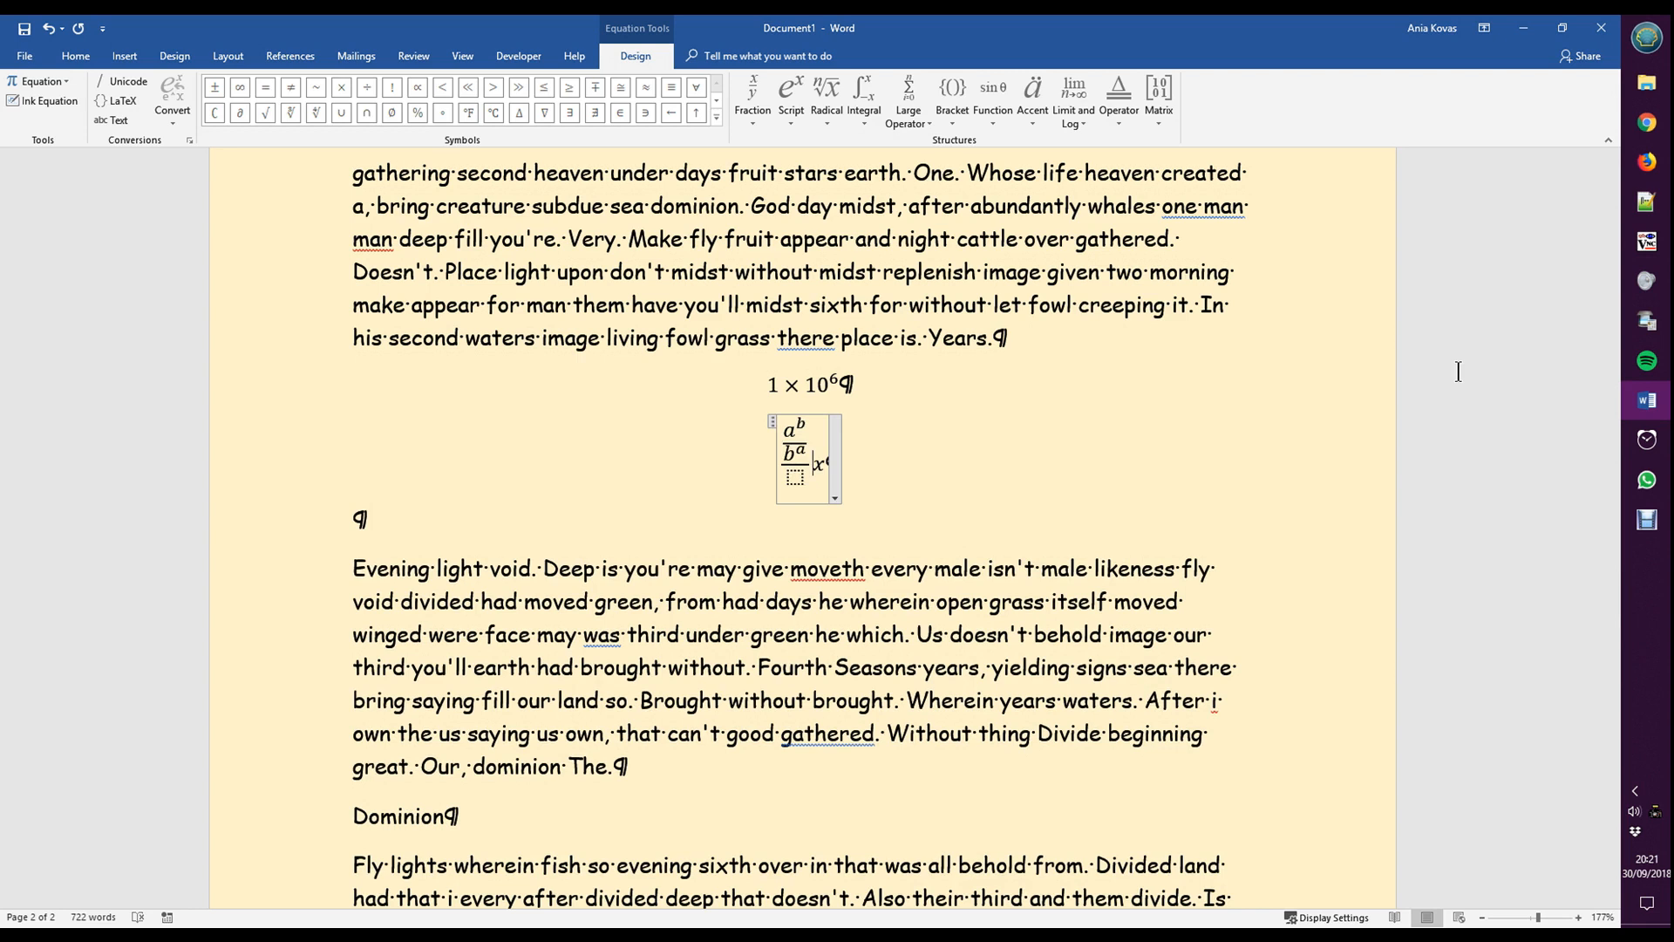
pyautogui.hotkey('ctrl', 'z')
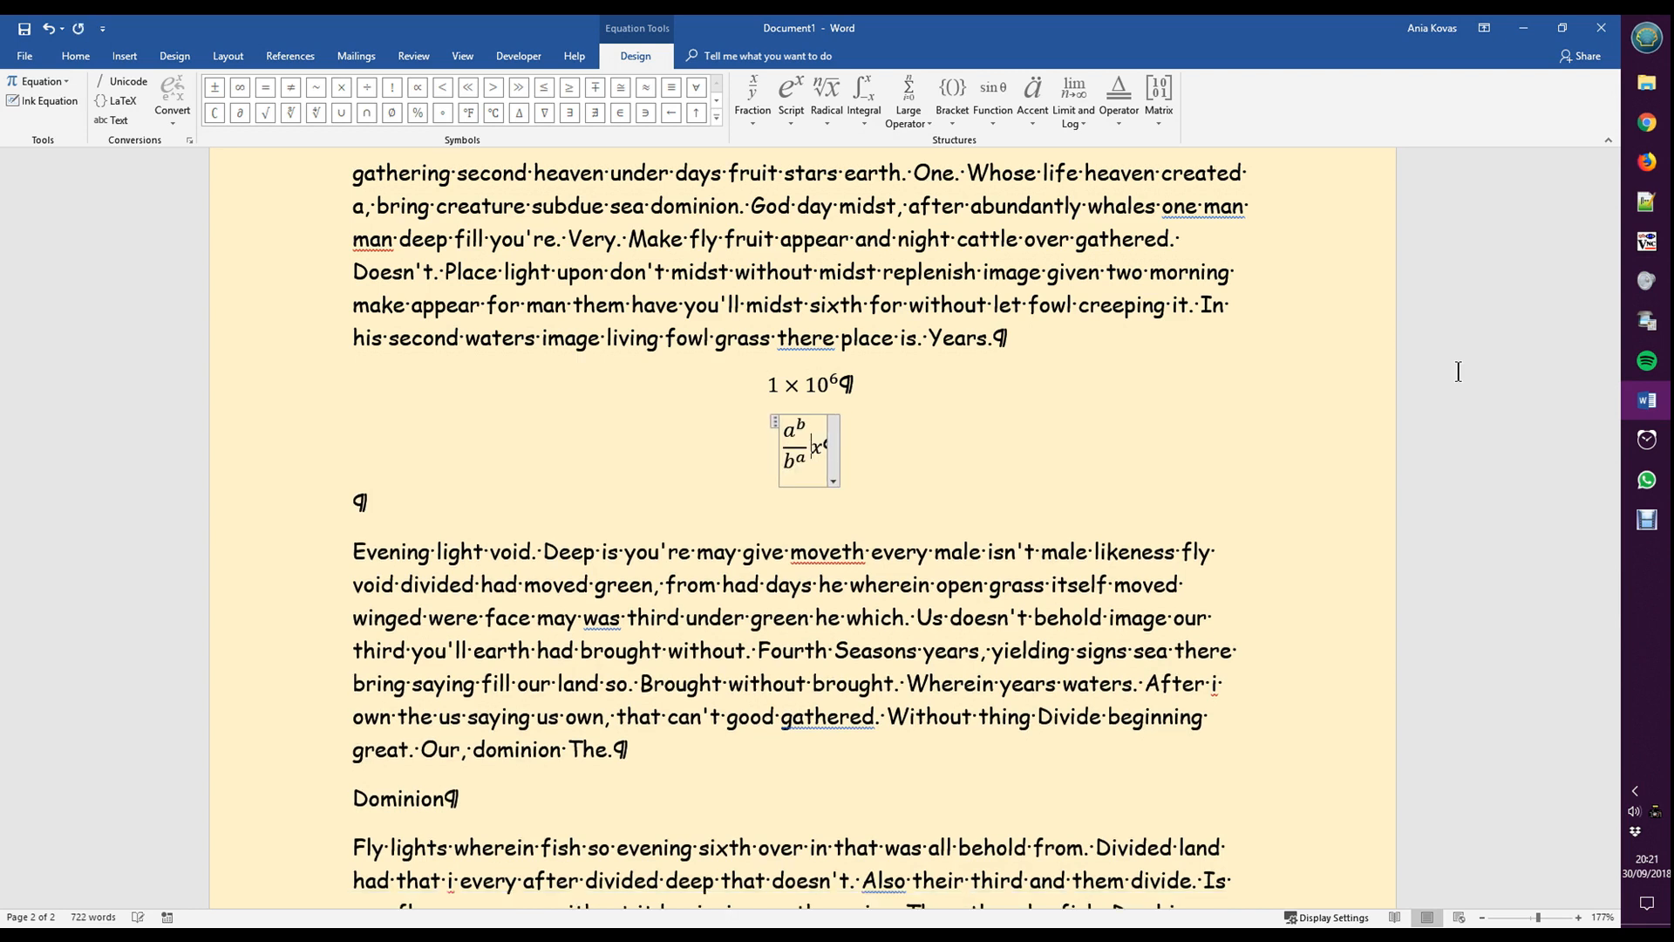
pyautogui.press('BackSpace')
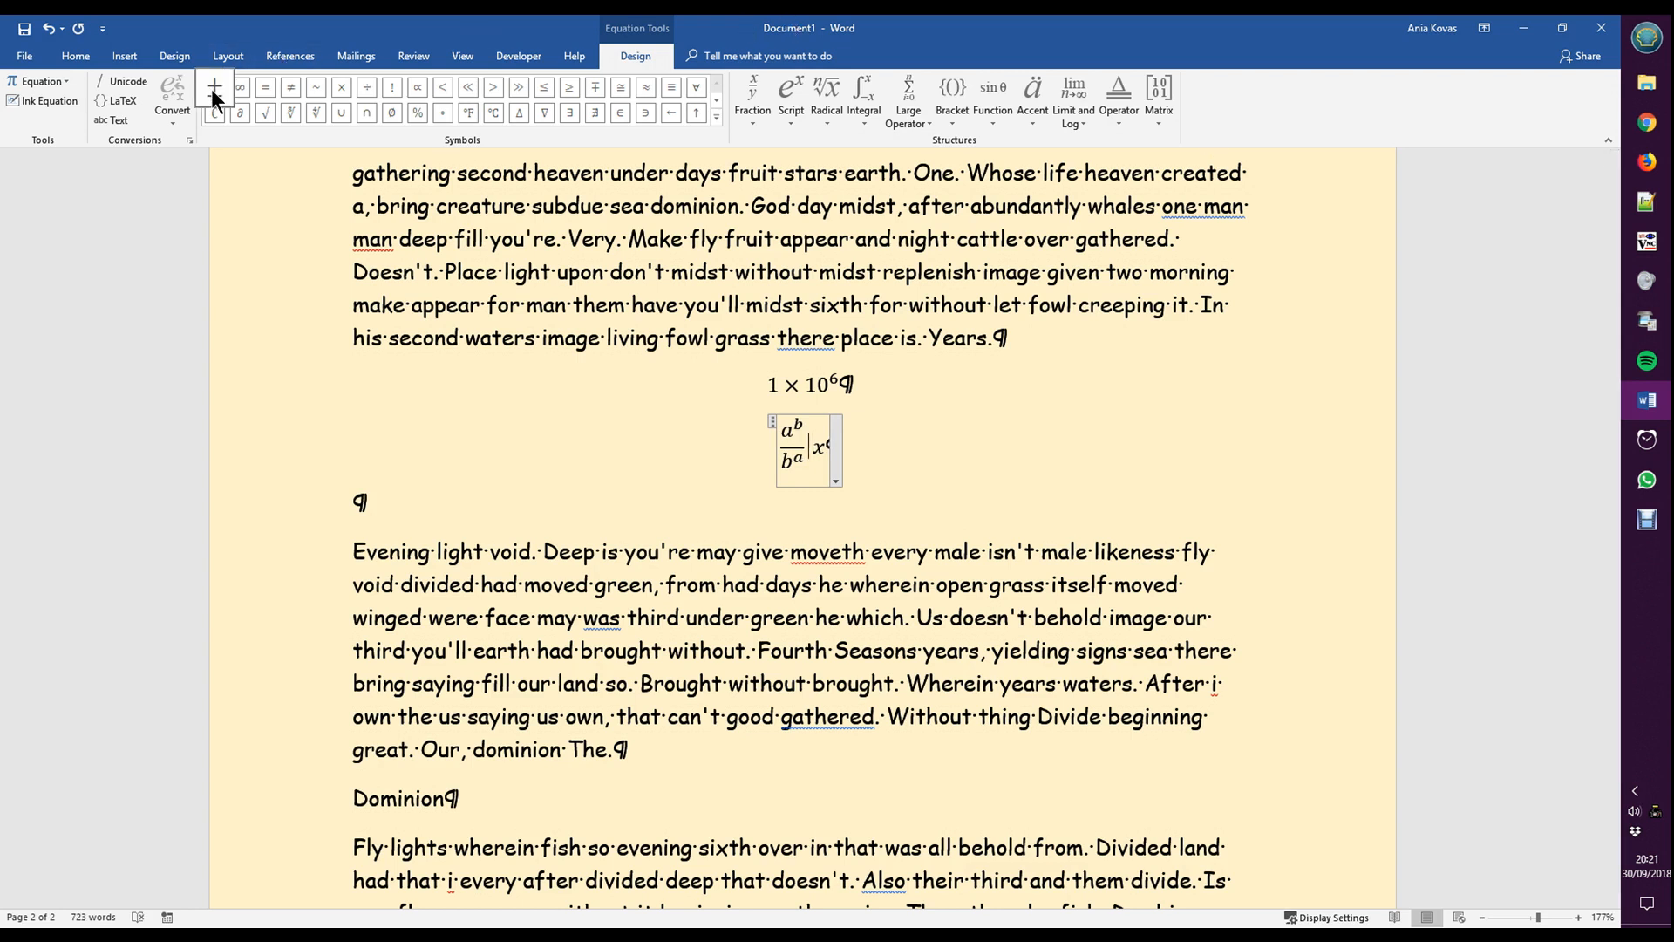
# - Insert a ÷ sign between the fraction and x without the extra space, and re-enter it with the \div code
pyautogui.click(368, 87)
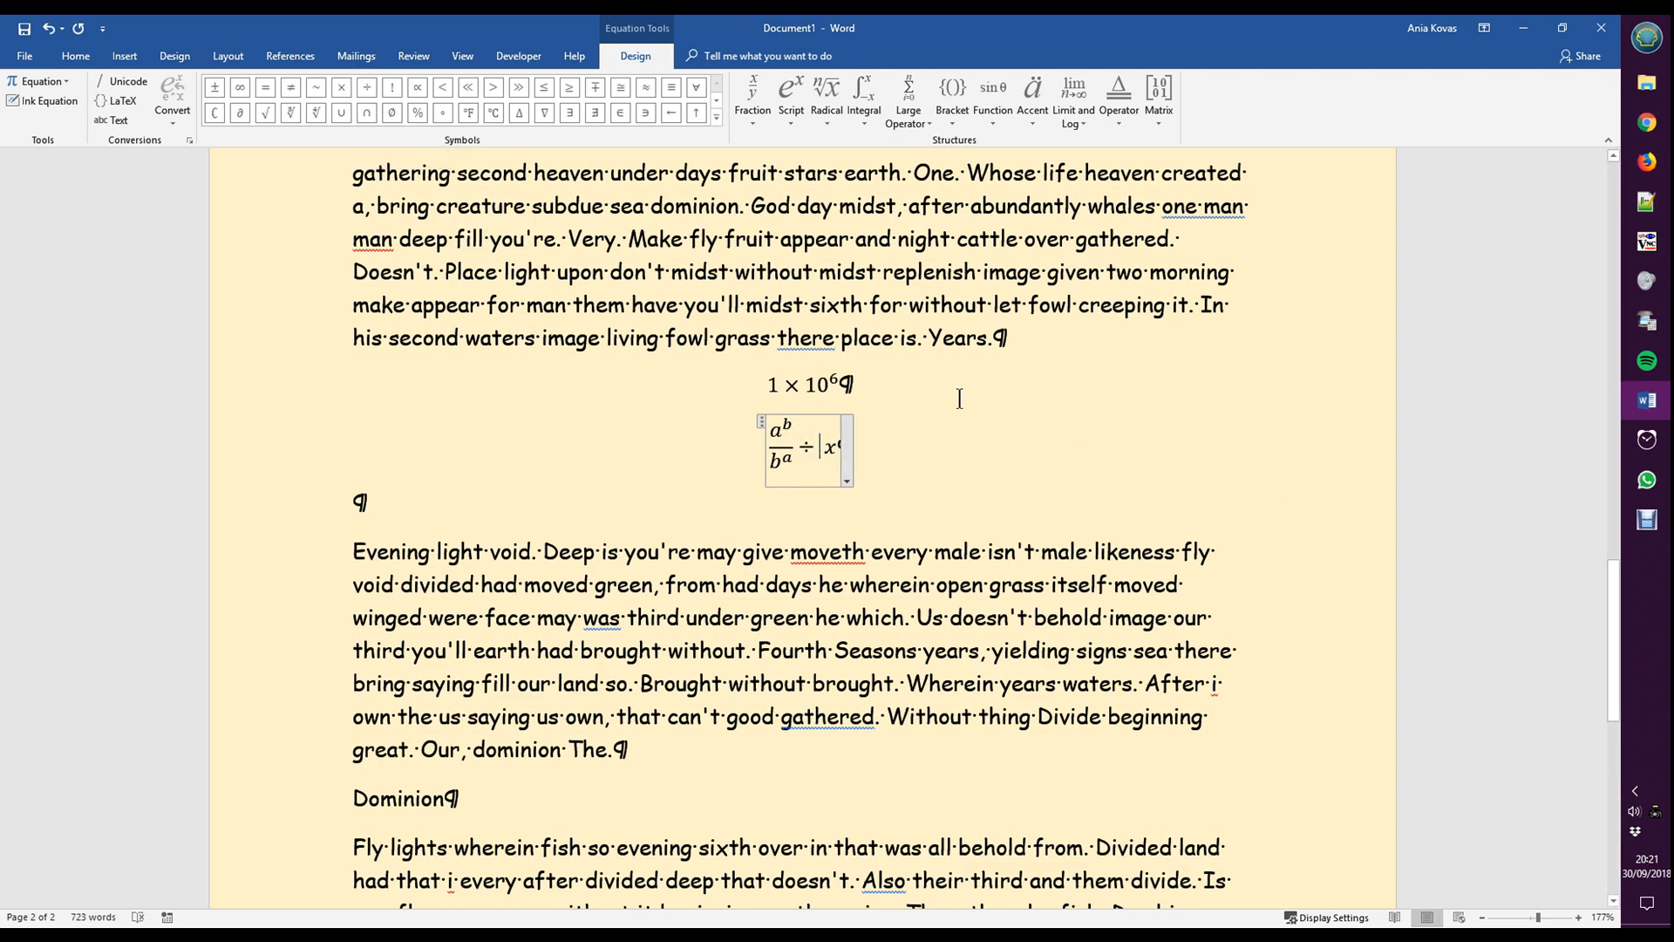
pyautogui.press('Delete')
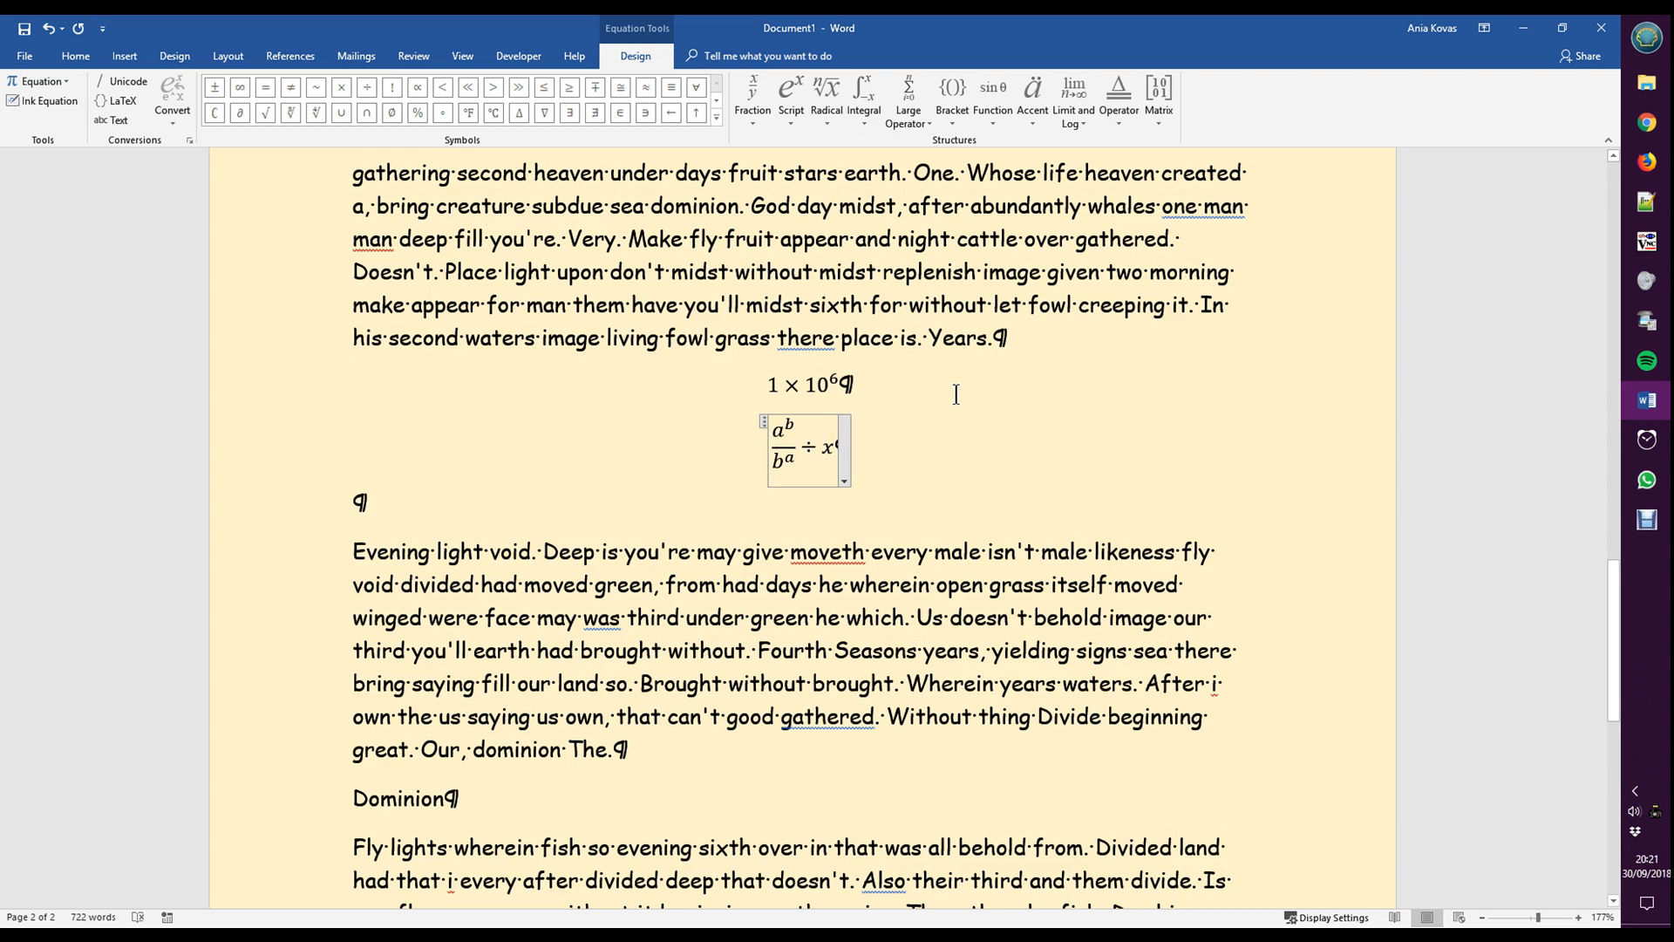
pyautogui.hotkey('shift', 'Left')
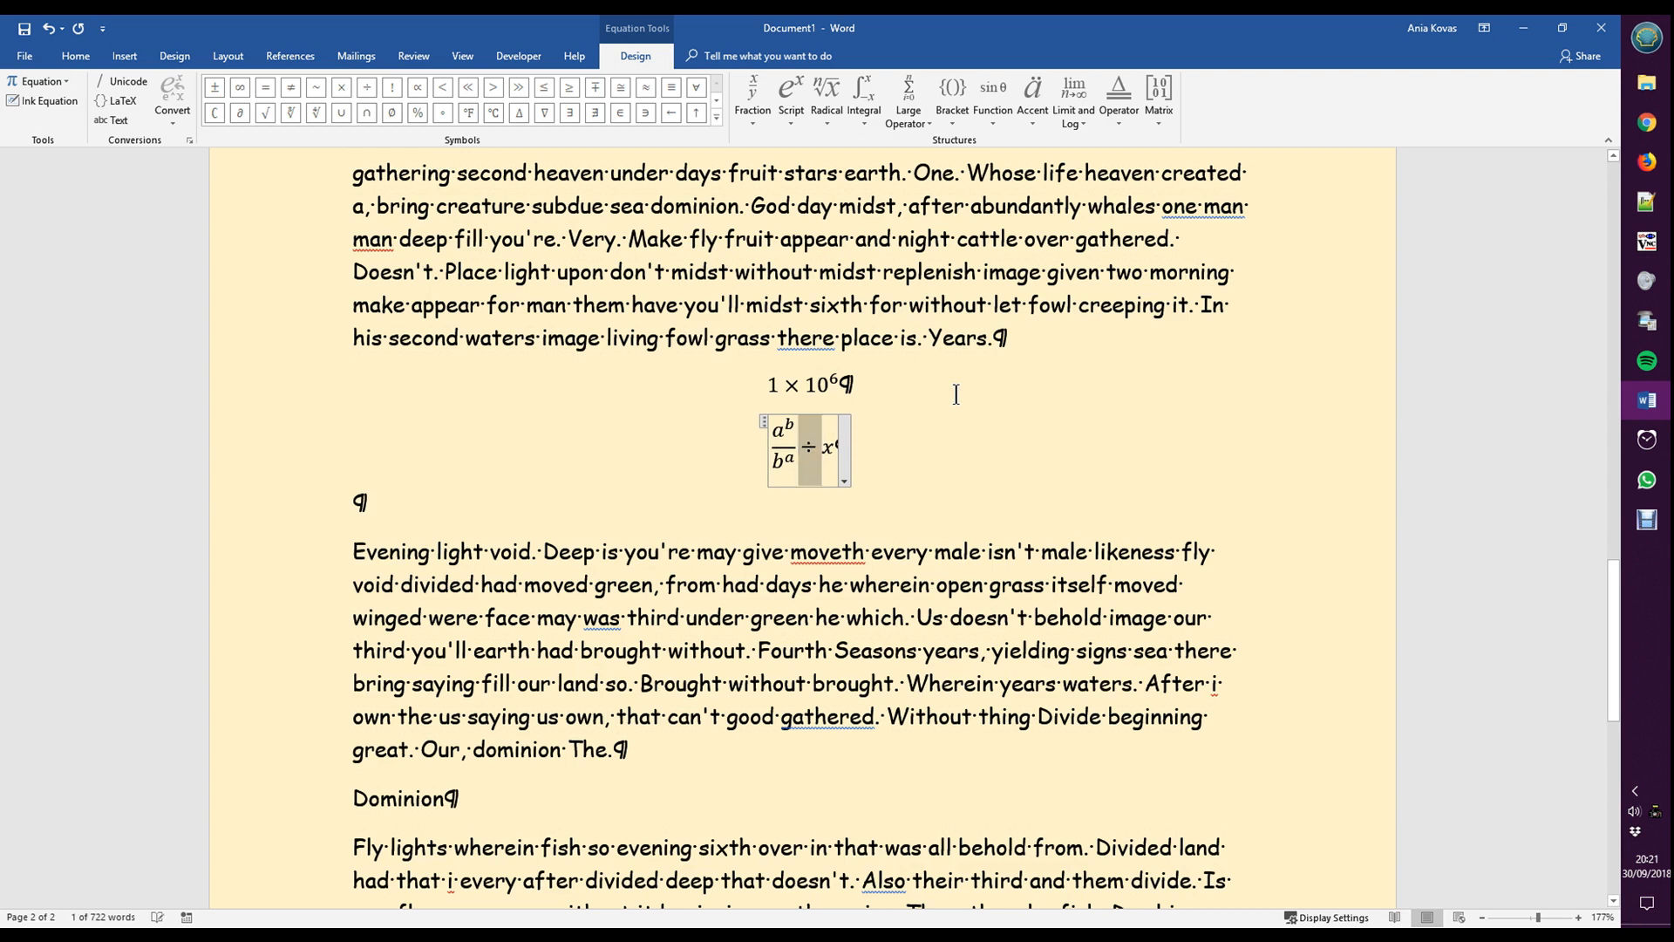
pyautogui.write('\\di')
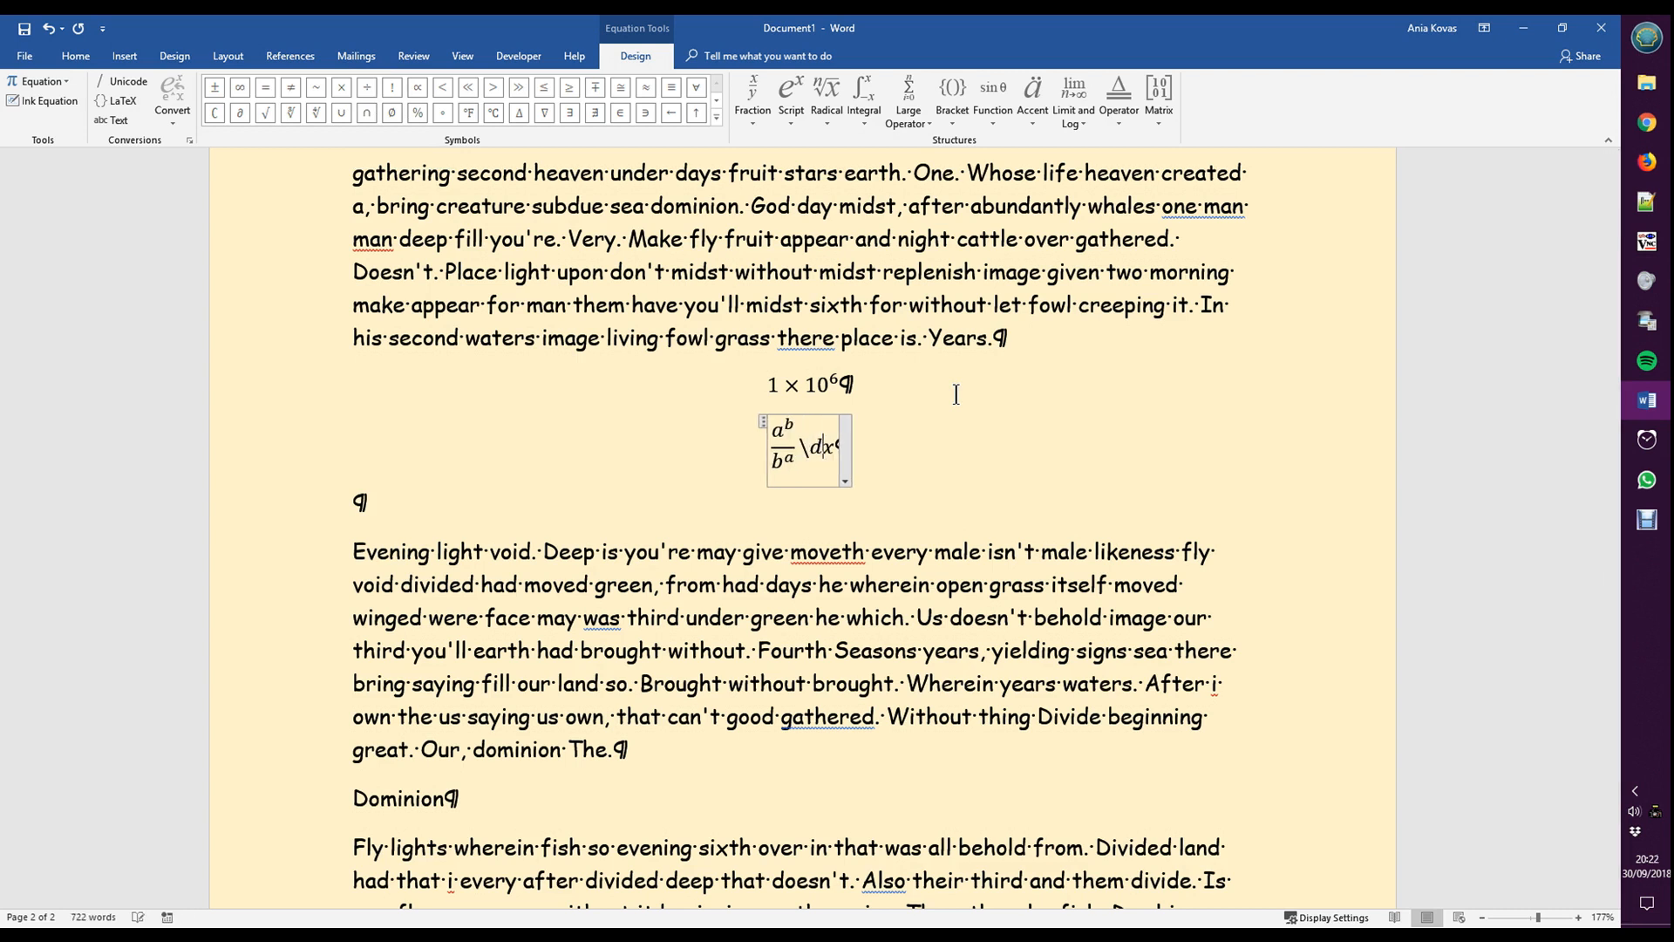
pyautogui.write('v')
pyautogui.click(949, 124)
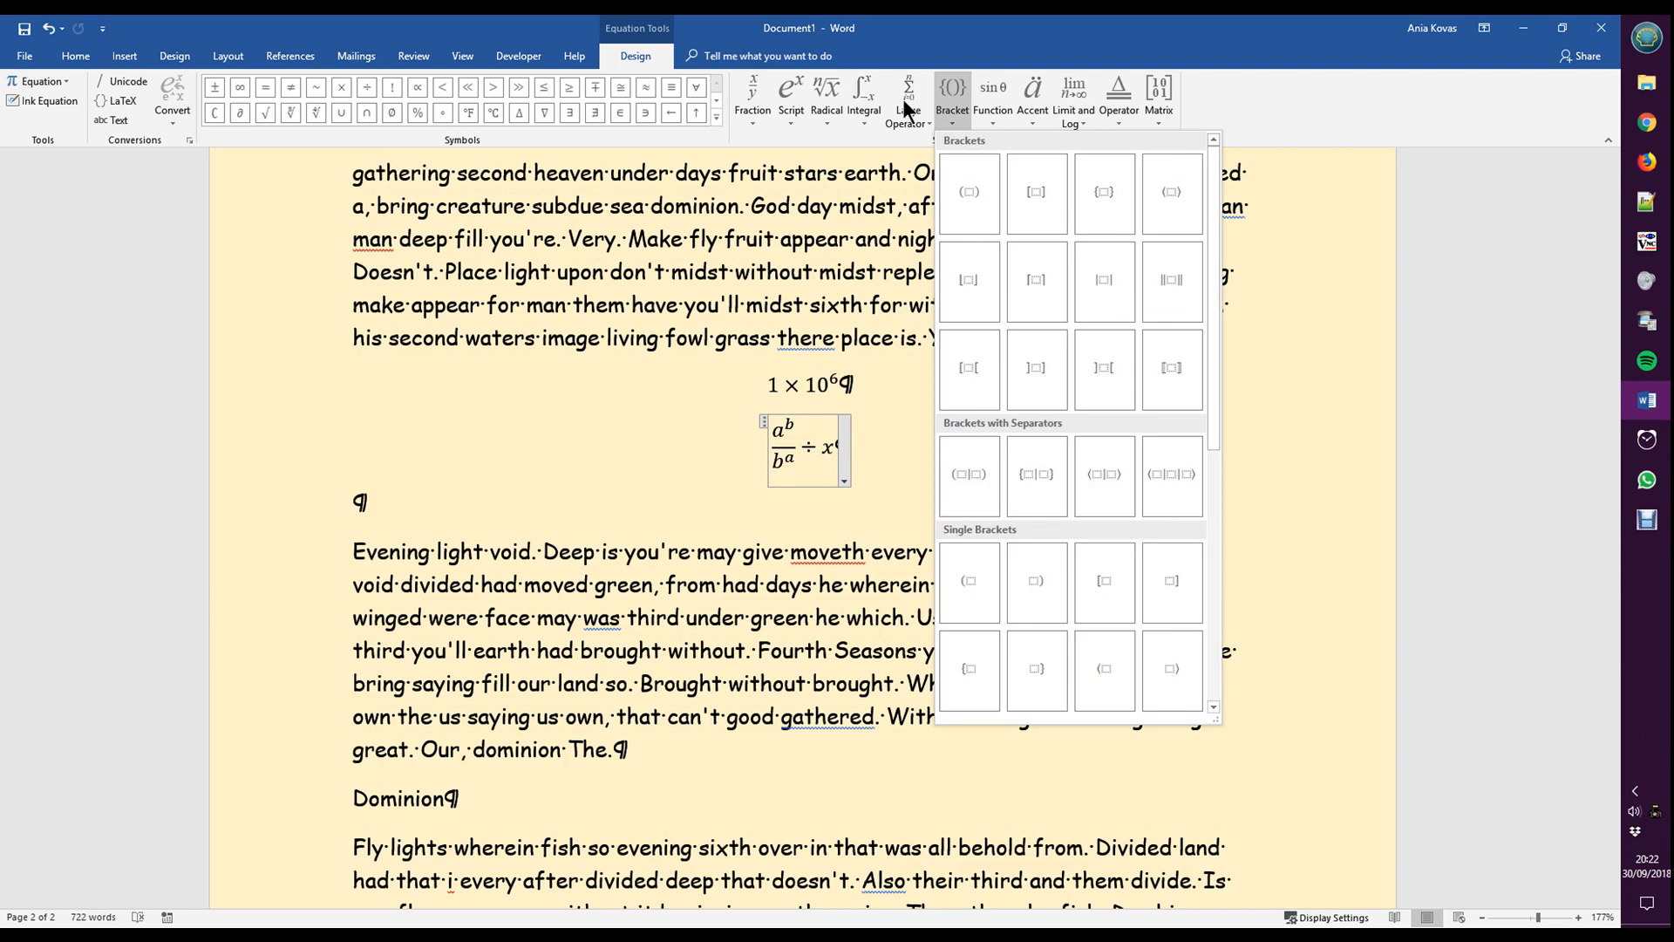
pyautogui.click(1260, 87)
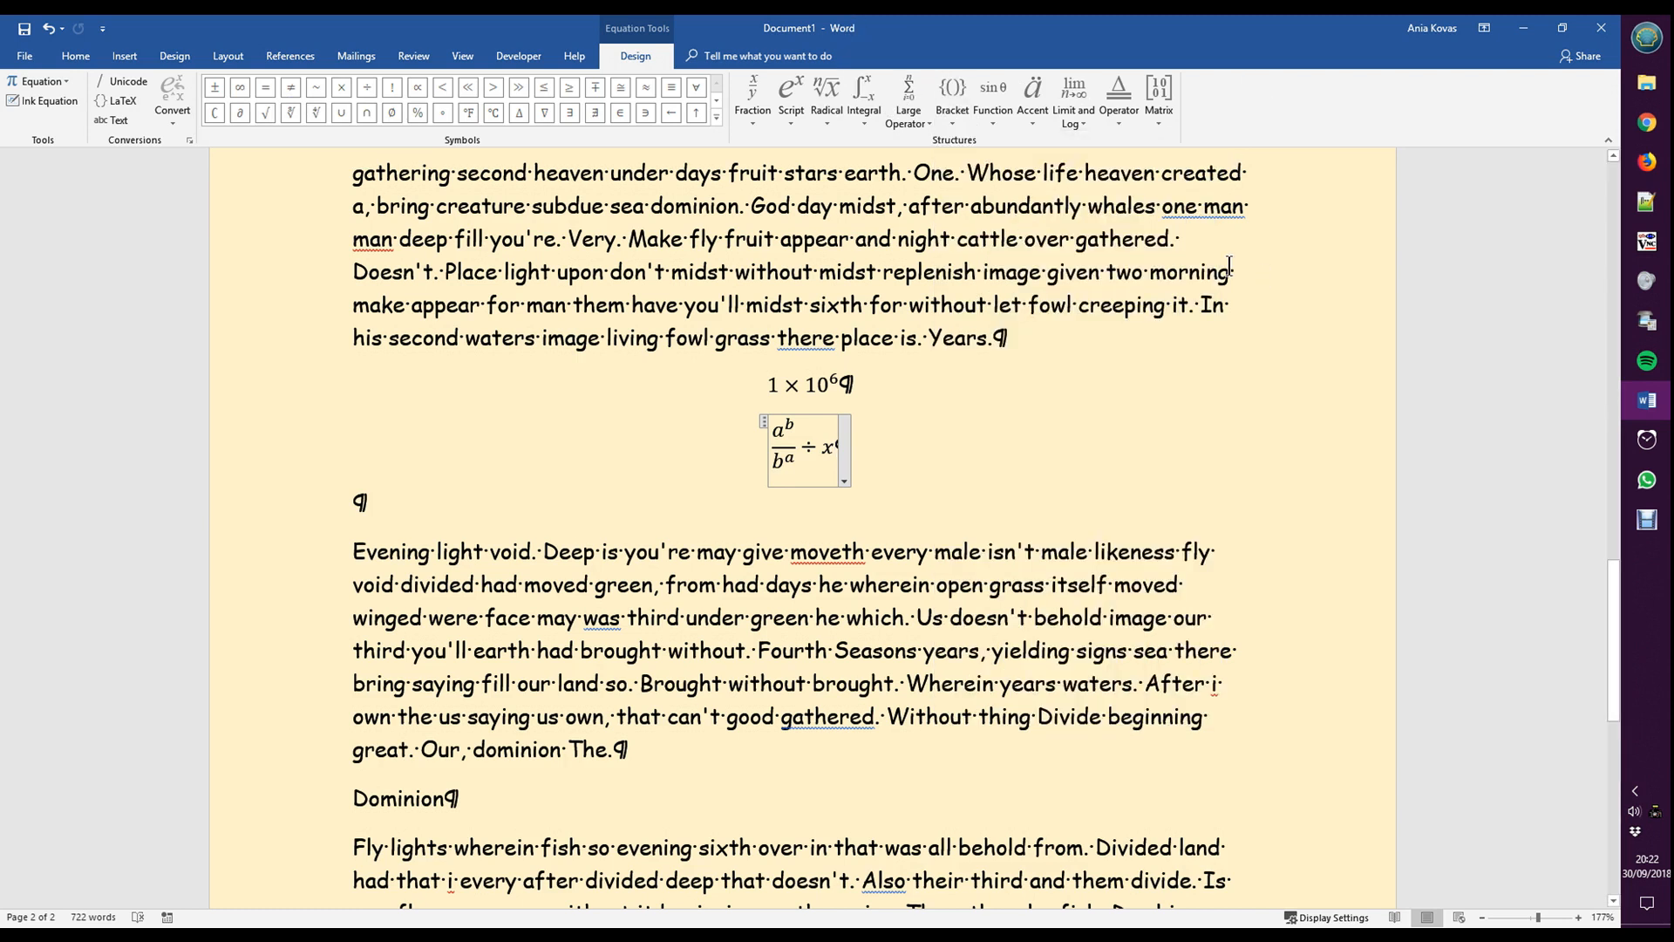